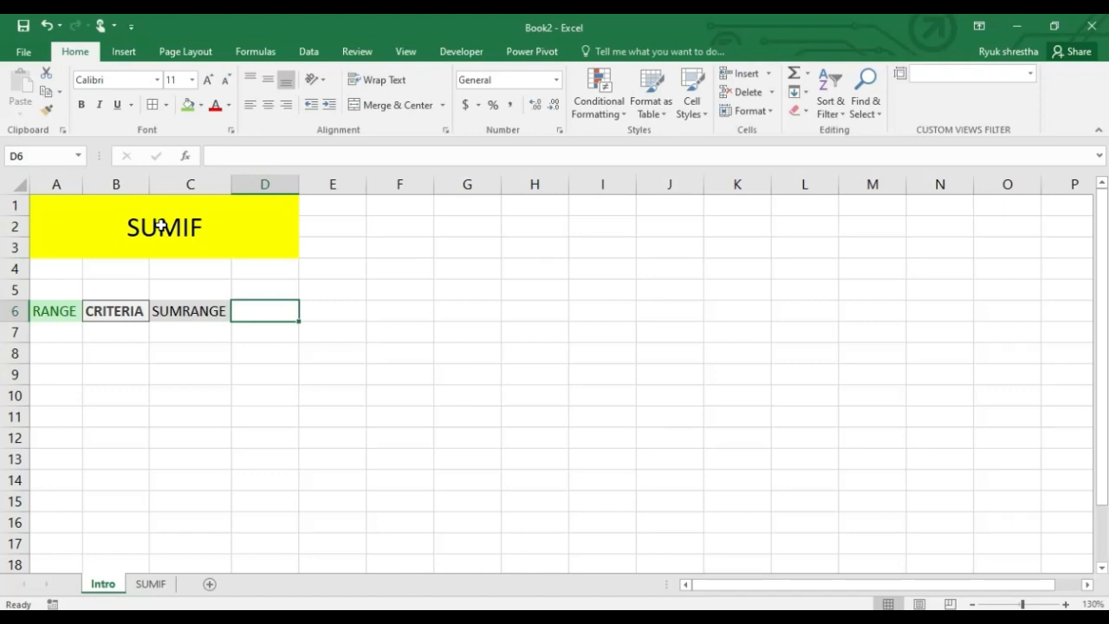
Examine the SUMIF title and its range, criteria and sumrange headings on the Intro sheet
{"action": "left_click", "coordinate": [161, 226]}
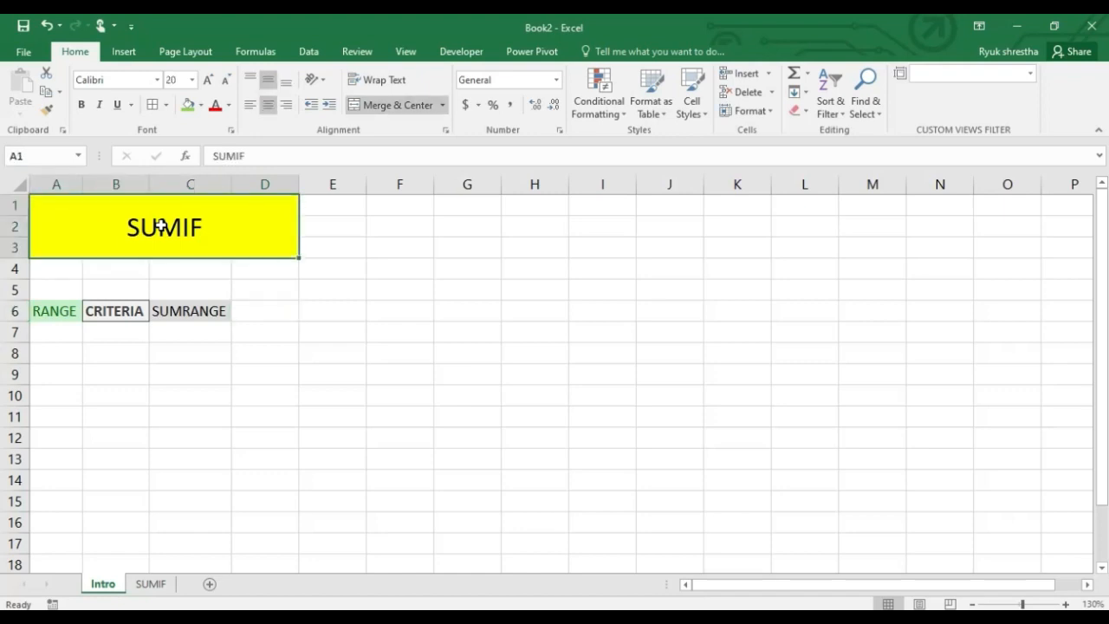
{"action": "left_click", "coordinate": [59, 315]}
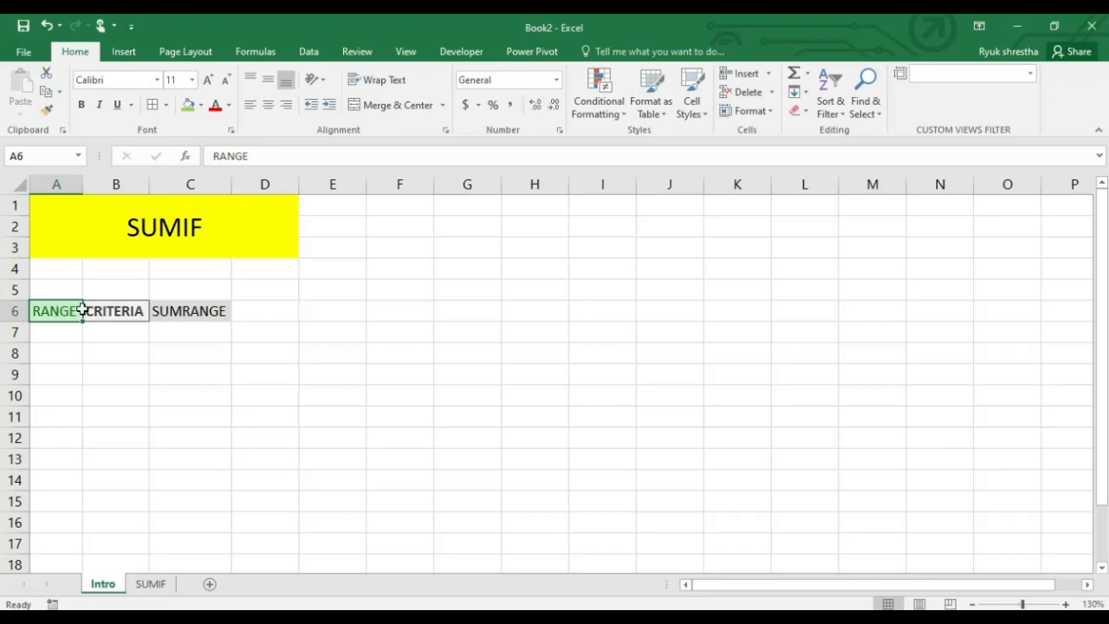
{"action": "left_click", "coordinate": [97, 308]}
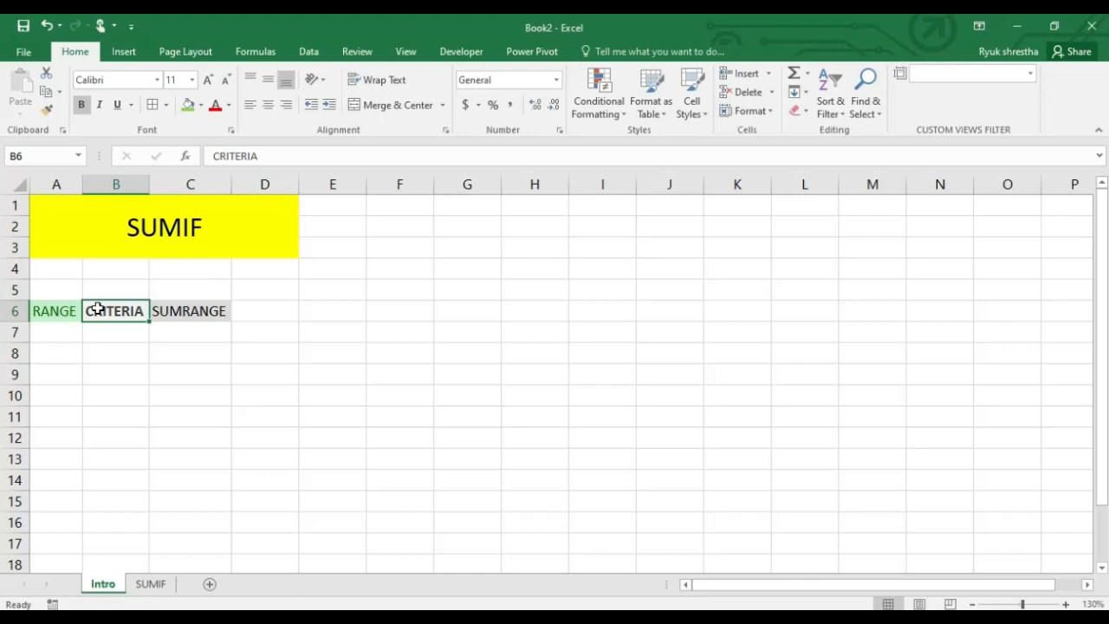
{"action": "left_click", "coordinate": [197, 321]}
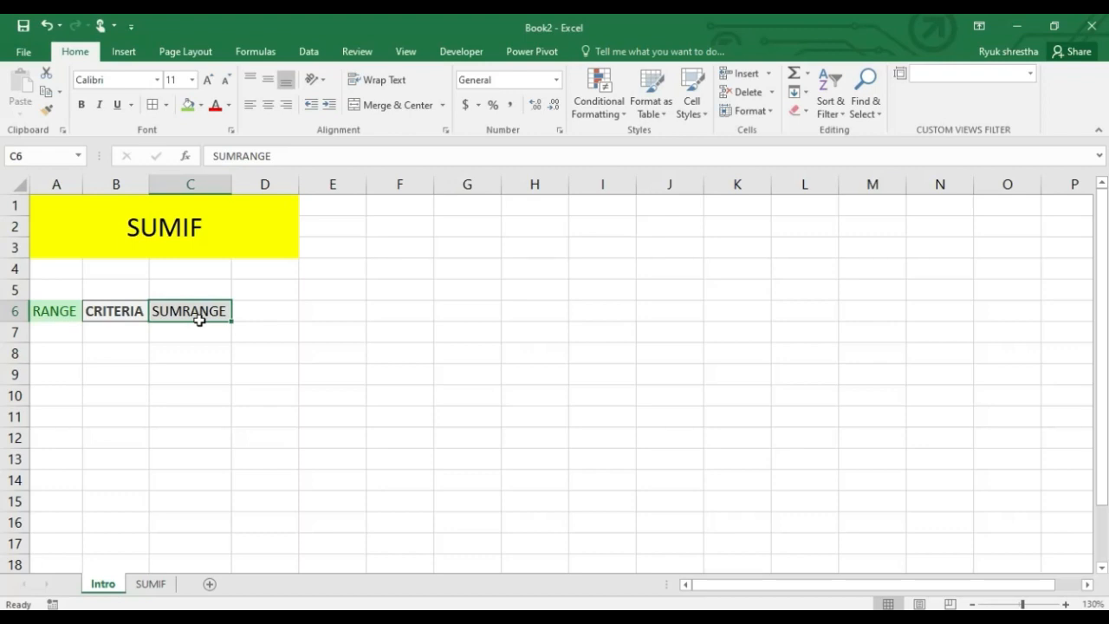
Open the SUMIF sheet and examine the name, dish and amount entries in the hotel table
{"action": "left_click", "coordinate": [152, 584]}
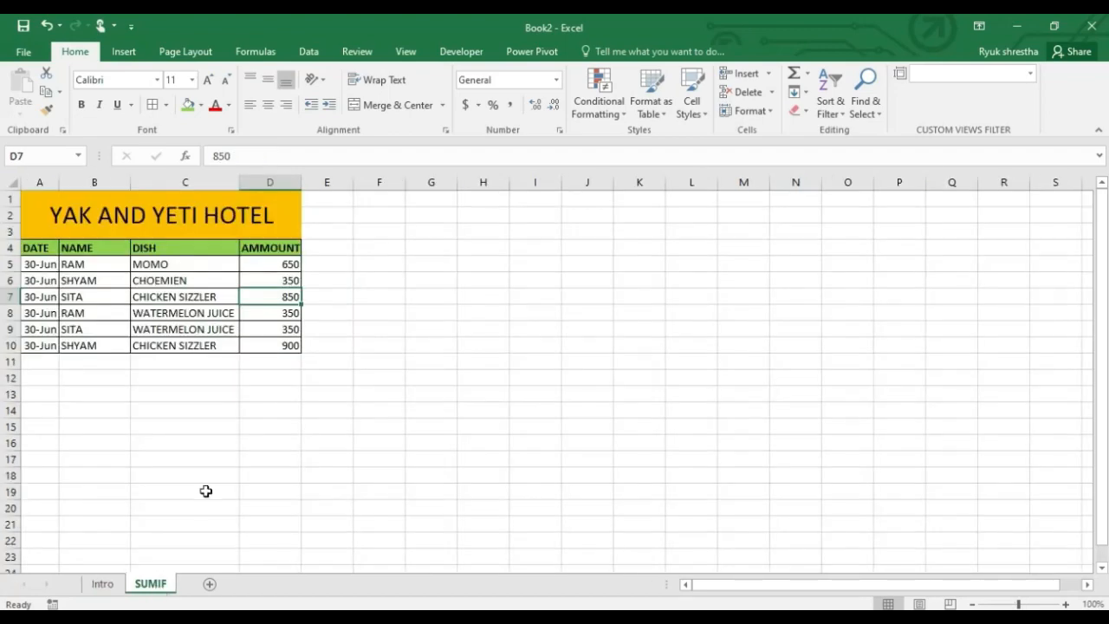
{"action": "scroll", "coordinate": [74, 421], "scroll_direction": "up", "scroll_amount": 6}
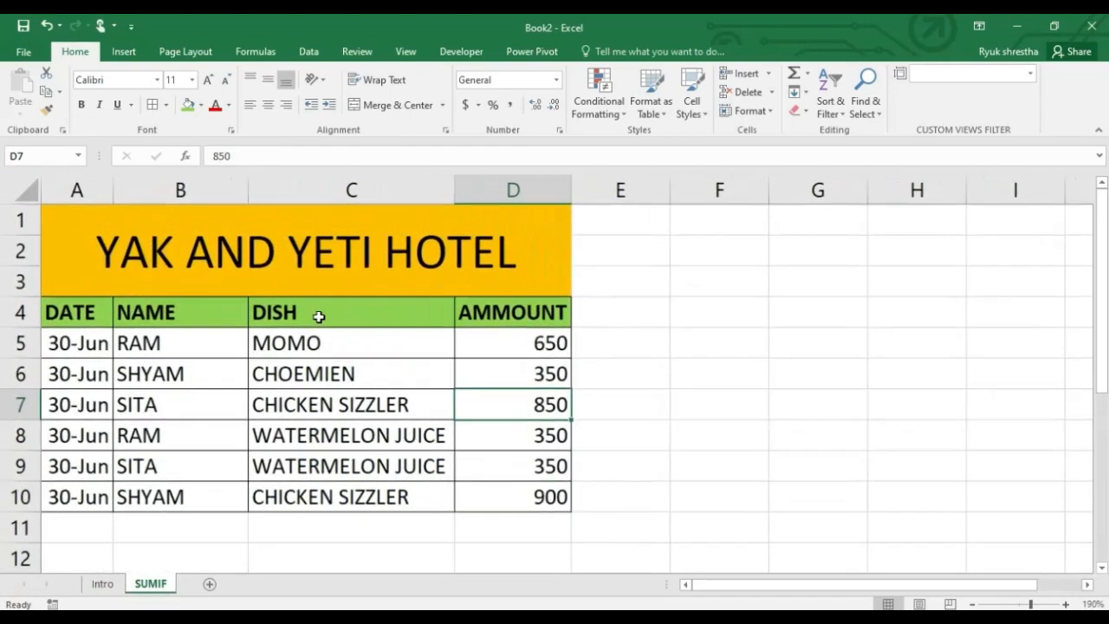
{"action": "left_click", "coordinate": [336, 282]}
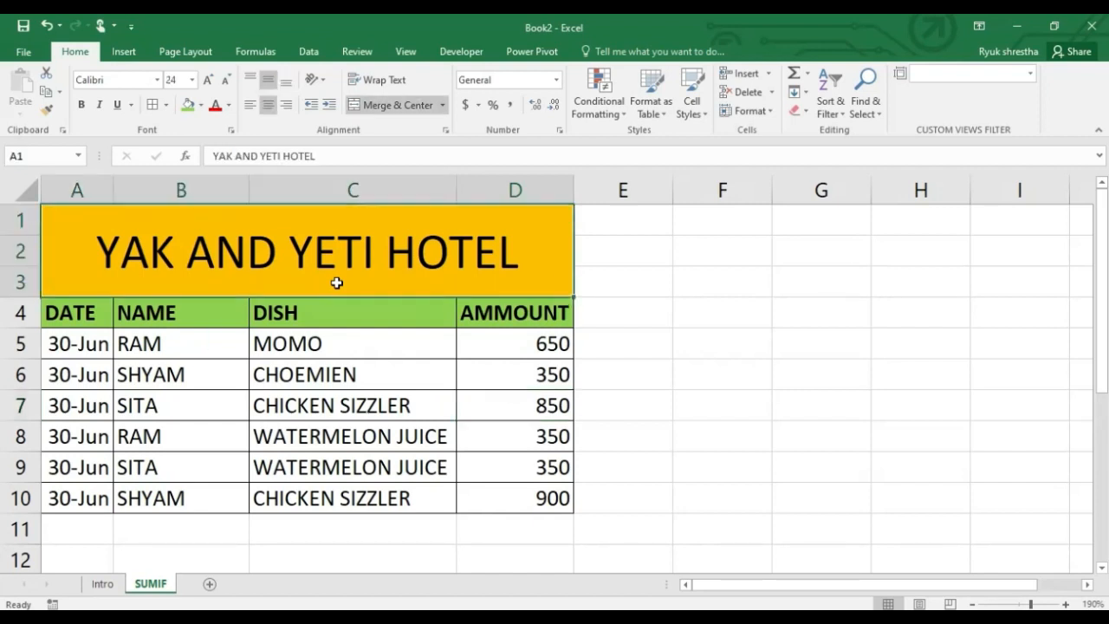
{"action": "left_click_drag", "start_coordinate": [178, 345], "coordinate": [182, 496]}
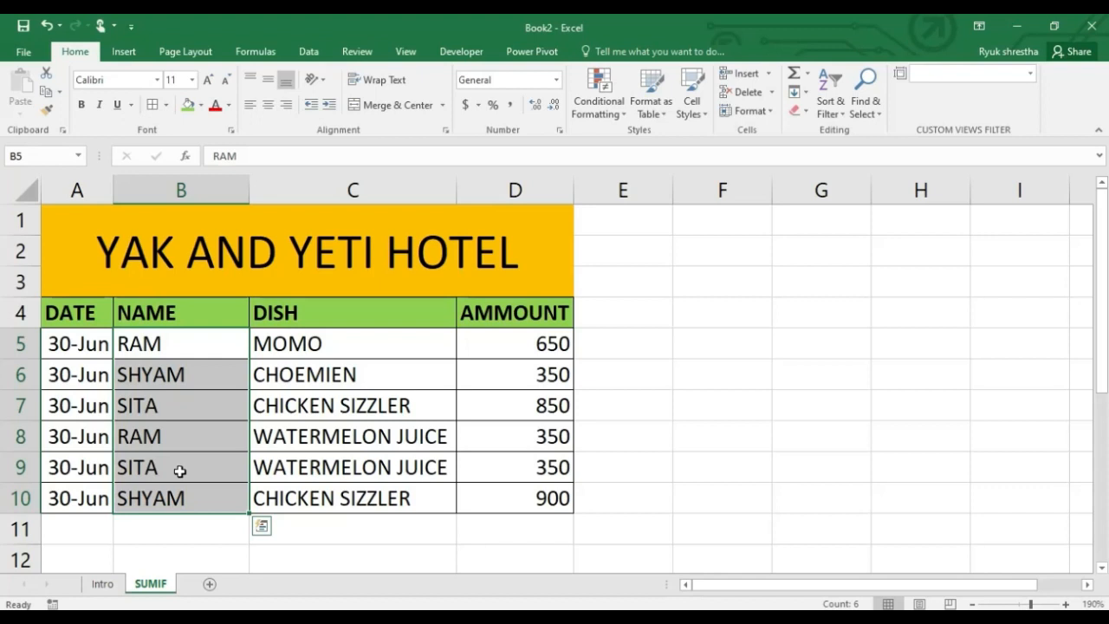
{"action": "left_click", "coordinate": [211, 361]}
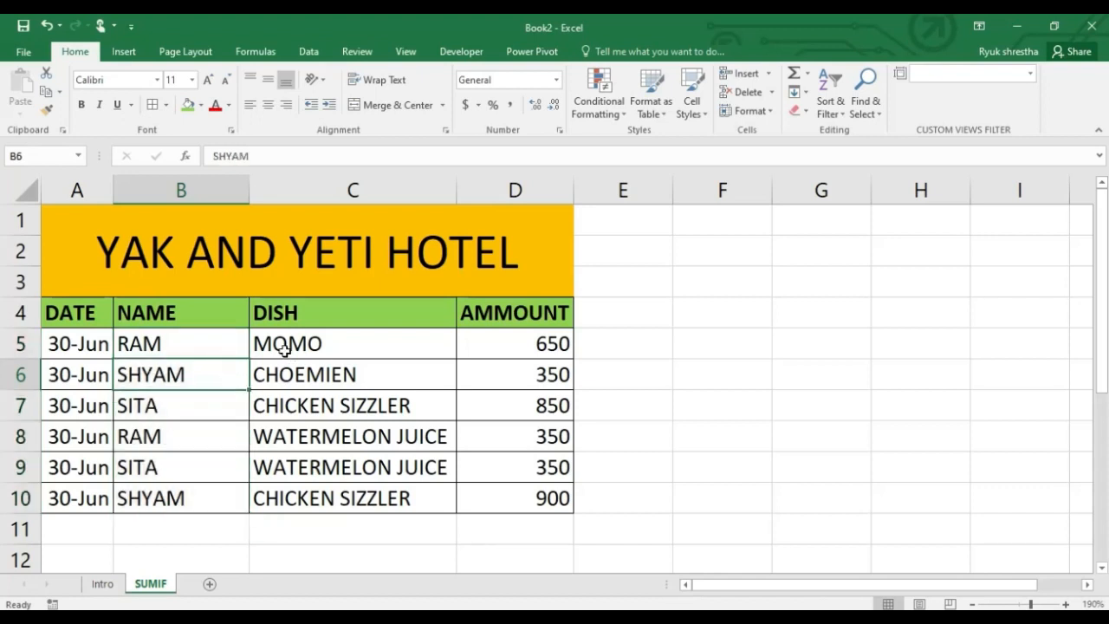
{"action": "left_click", "coordinate": [229, 352]}
{"action": "left_click", "coordinate": [318, 346]}
{"action": "left_click", "coordinate": [558, 345]}
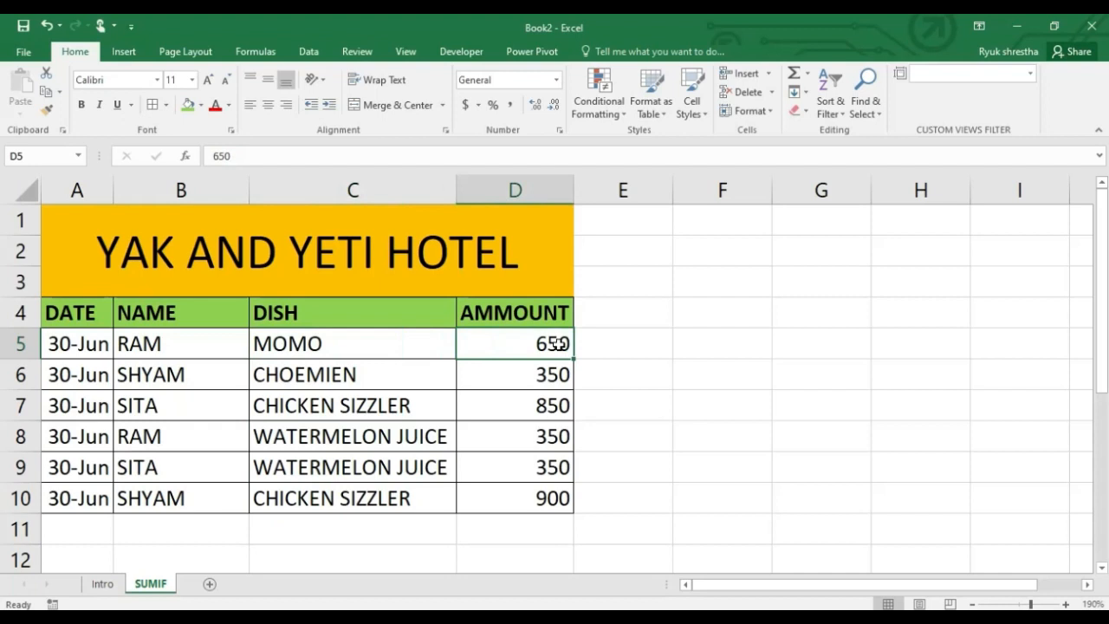
{"action": "left_click", "coordinate": [205, 380]}
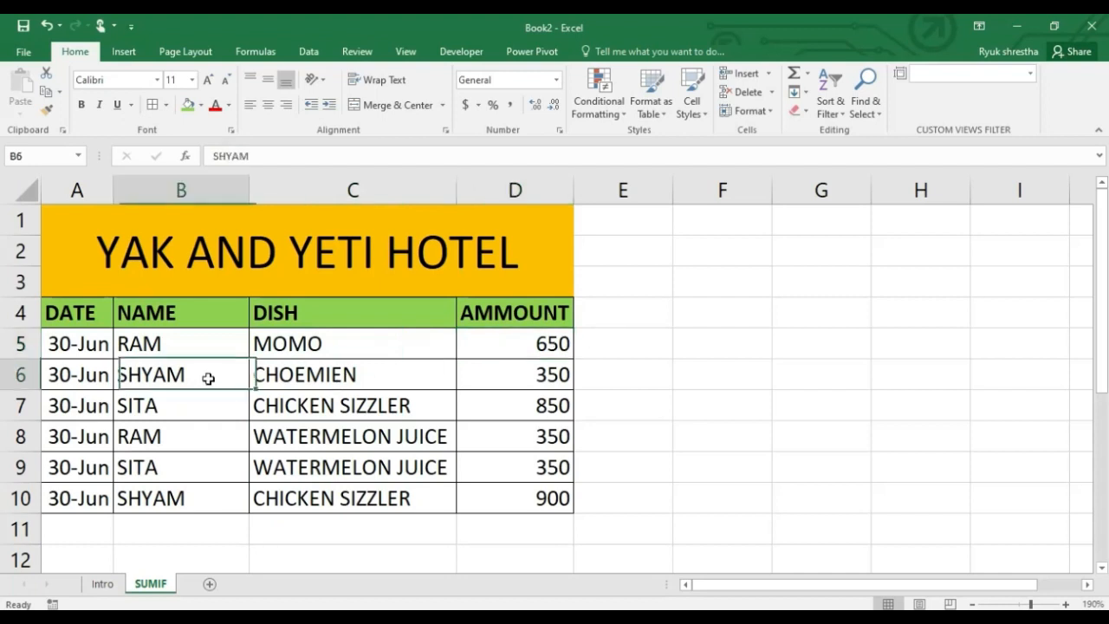
{"action": "left_click", "coordinate": [373, 384]}
{"action": "left_click", "coordinate": [203, 403]}
{"action": "left_click", "coordinate": [343, 402]}
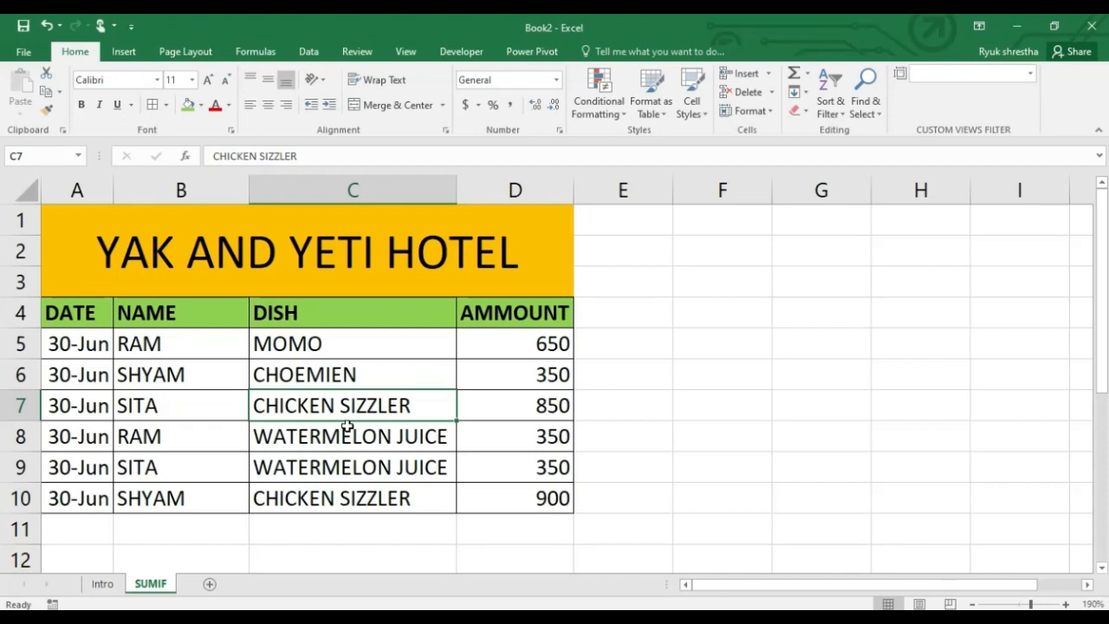
{"action": "left_click", "coordinate": [657, 511]}
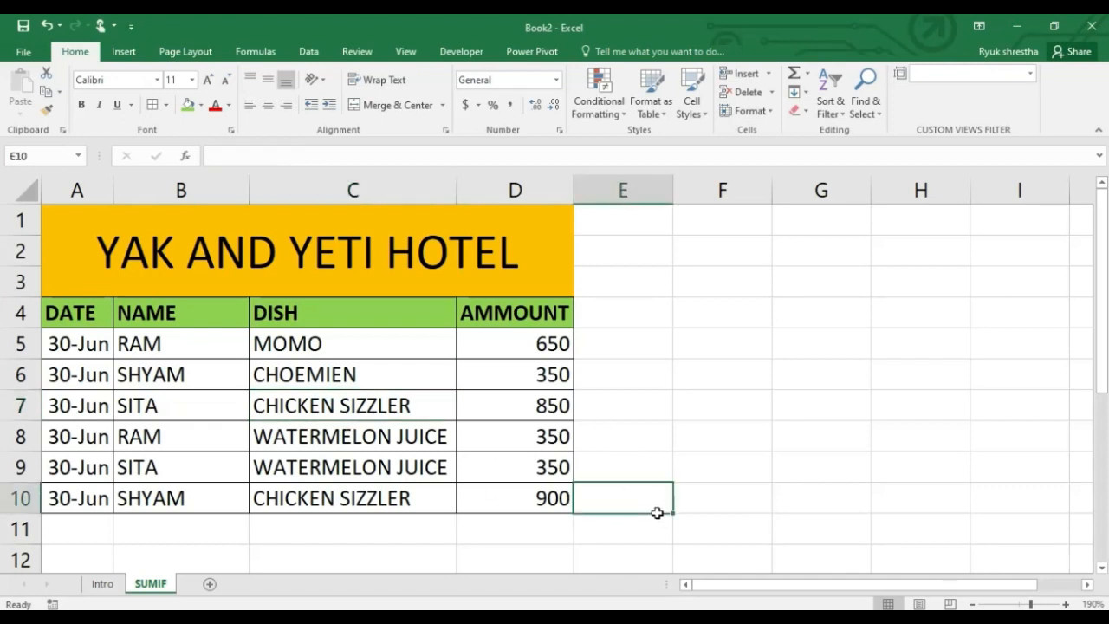
Colour the text of the first customer's two entries, B5:D5 and B8:D8, red
{"action": "left_click_drag", "start_coordinate": [191, 346], "coordinate": [500, 340]}
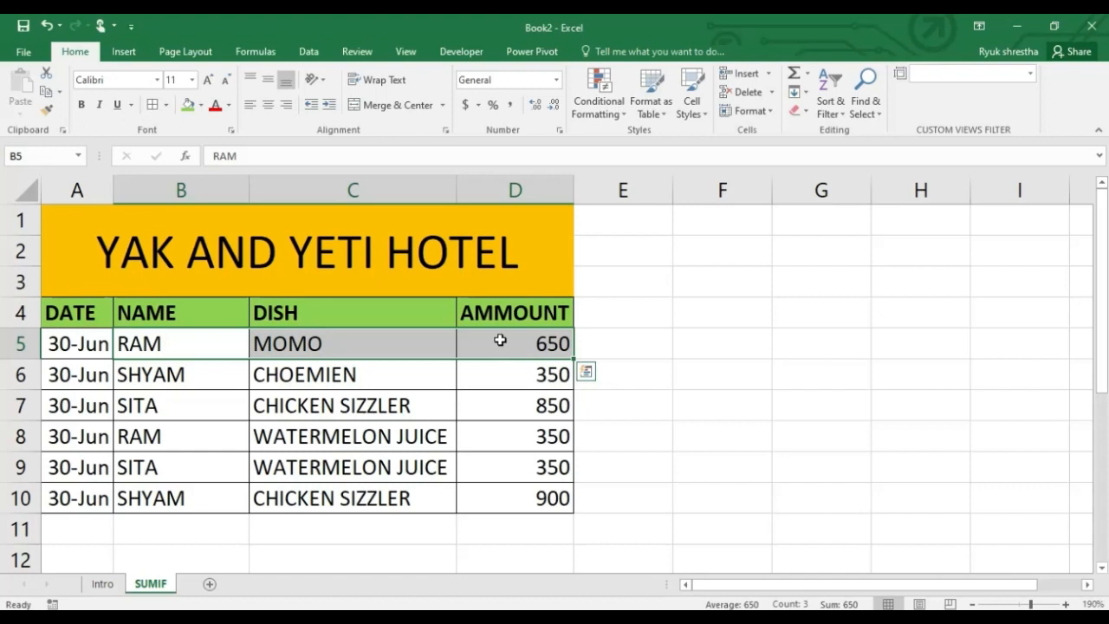
{"action": "left_click", "coordinate": [230, 352]}
{"action": "left_click_drag", "start_coordinate": [201, 353], "coordinate": [442, 345]}
{"action": "left_click", "coordinate": [523, 343]}
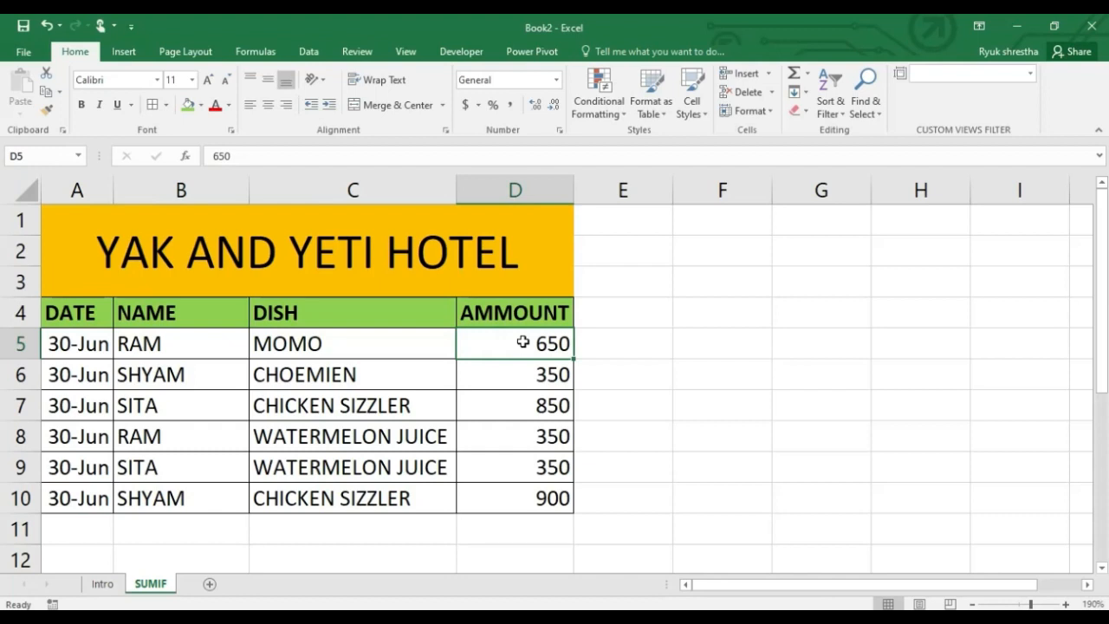
{"action": "left_click_drag", "start_coordinate": [453, 344], "coordinate": [519, 344]}
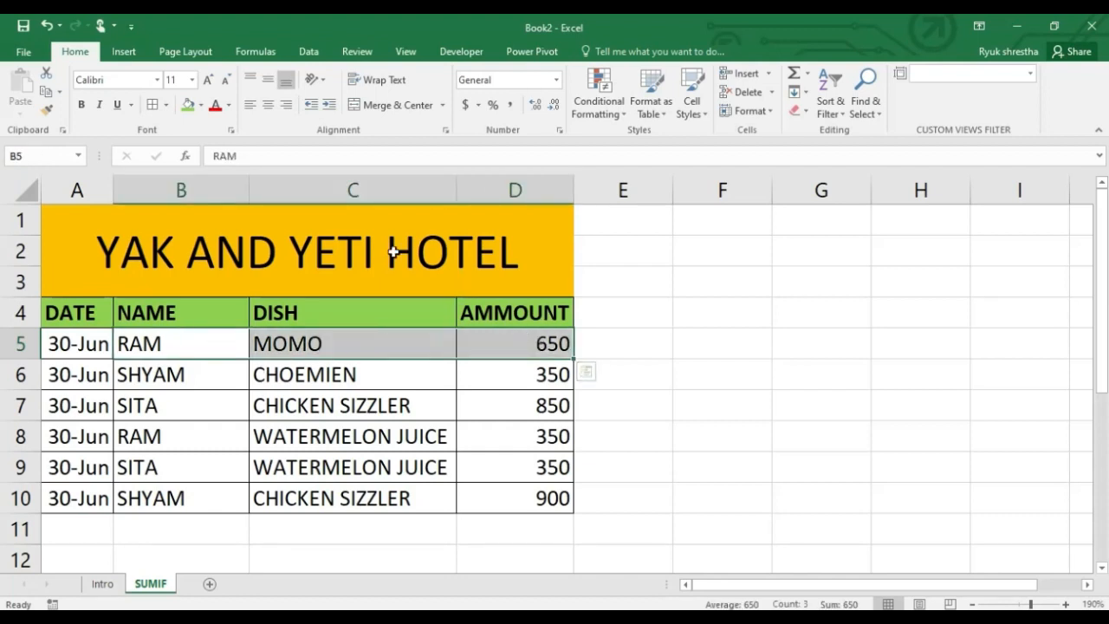
{"action": "left_click", "coordinate": [215, 105]}
{"action": "left_click", "coordinate": [202, 106]}
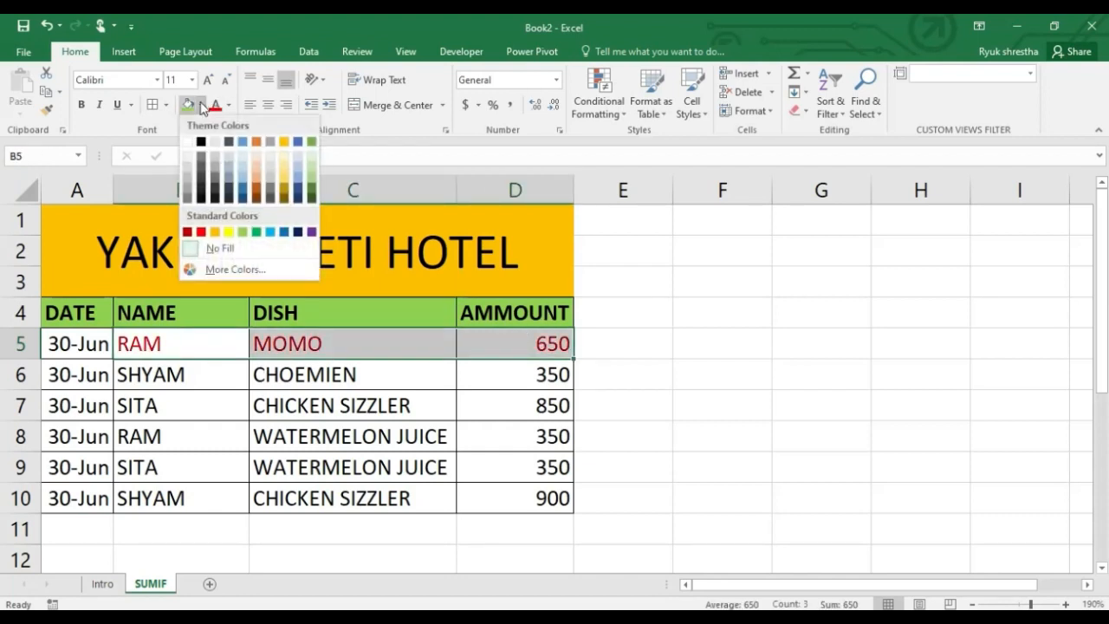
{"action": "left_click", "coordinate": [399, 204]}
{"action": "left_click_drag", "start_coordinate": [148, 438], "coordinate": [518, 440]}
{"action": "left_click", "coordinate": [215, 105]}
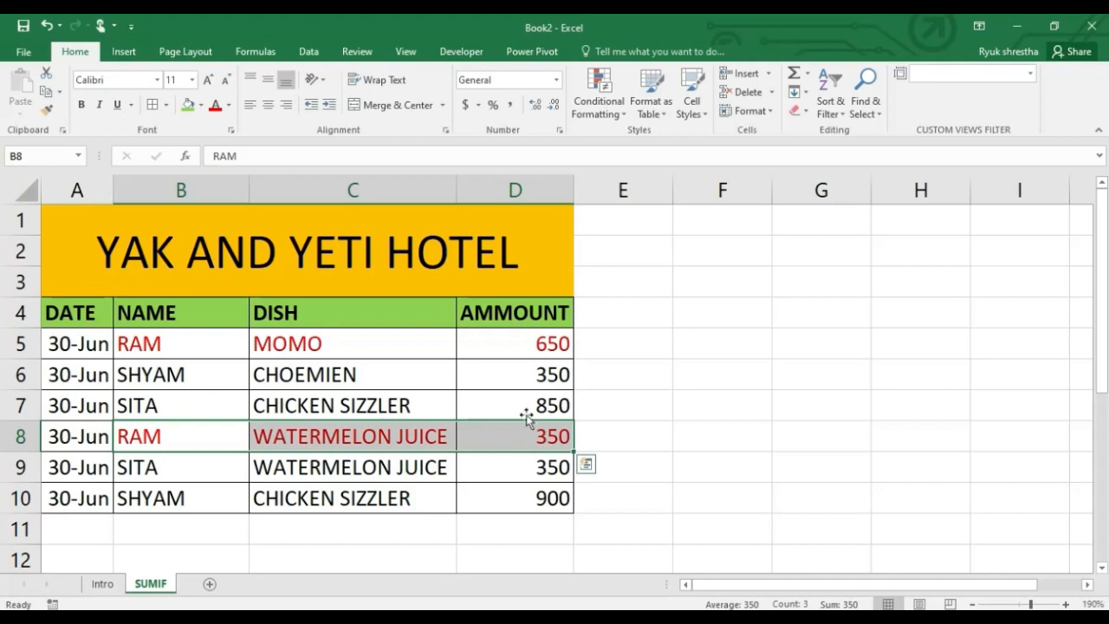
Select the amounts in D5 and D8 together to check their combined sum
{"action": "left_click", "coordinate": [542, 347]}
{"action": "left_click", "coordinate": [539, 436], "text": "ctrl"}
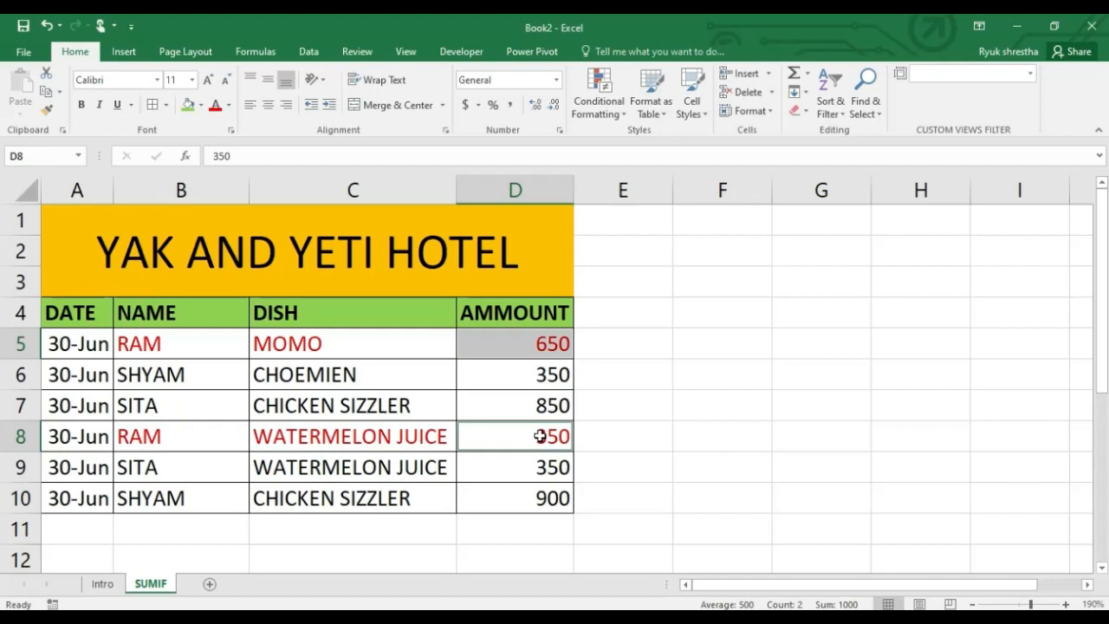
Start a SUMIF formula in cell F7 with the name cells B5:B10 as its range
{"action": "left_click", "coordinate": [703, 407]}
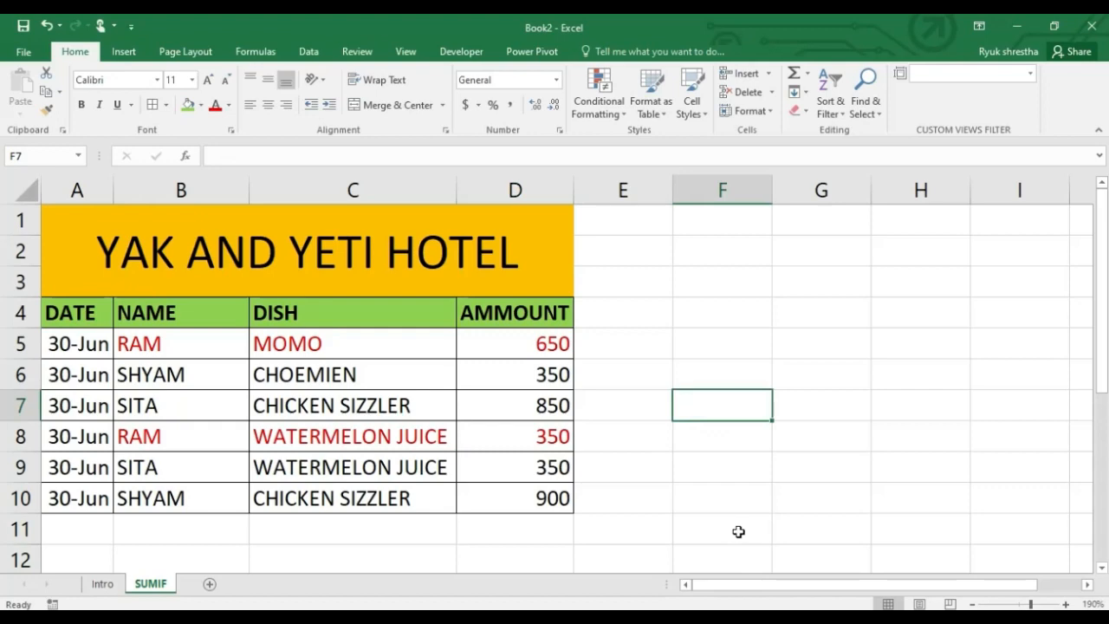
{"action": "scroll", "coordinate": [719, 482], "scroll_direction": "up", "scroll_amount": 1, "text": "ctrl"}
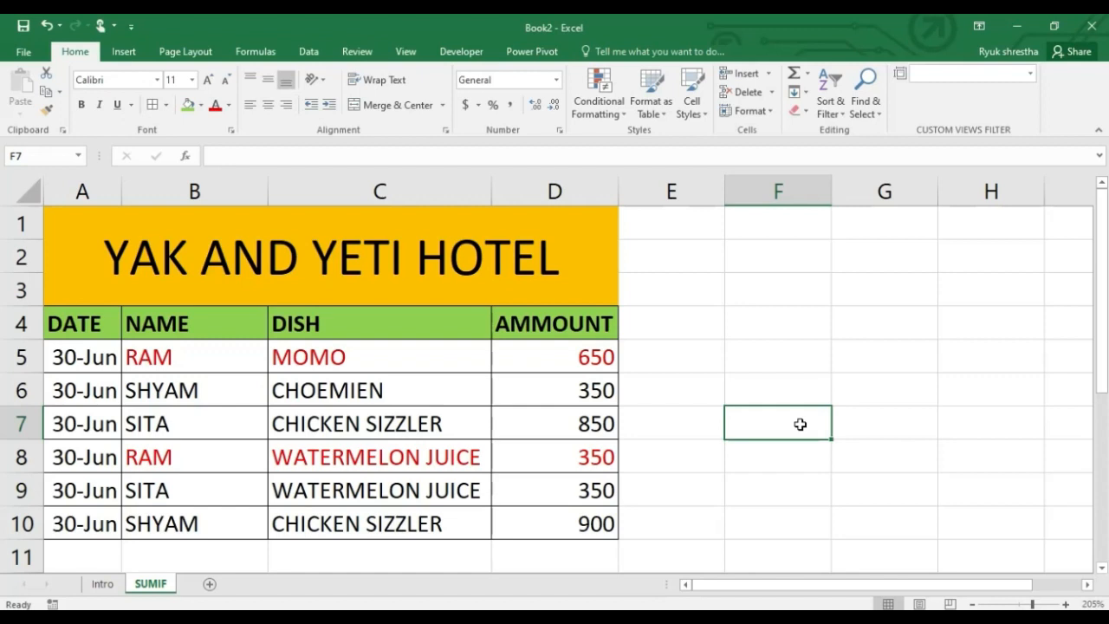
{"action": "type", "text": "="}
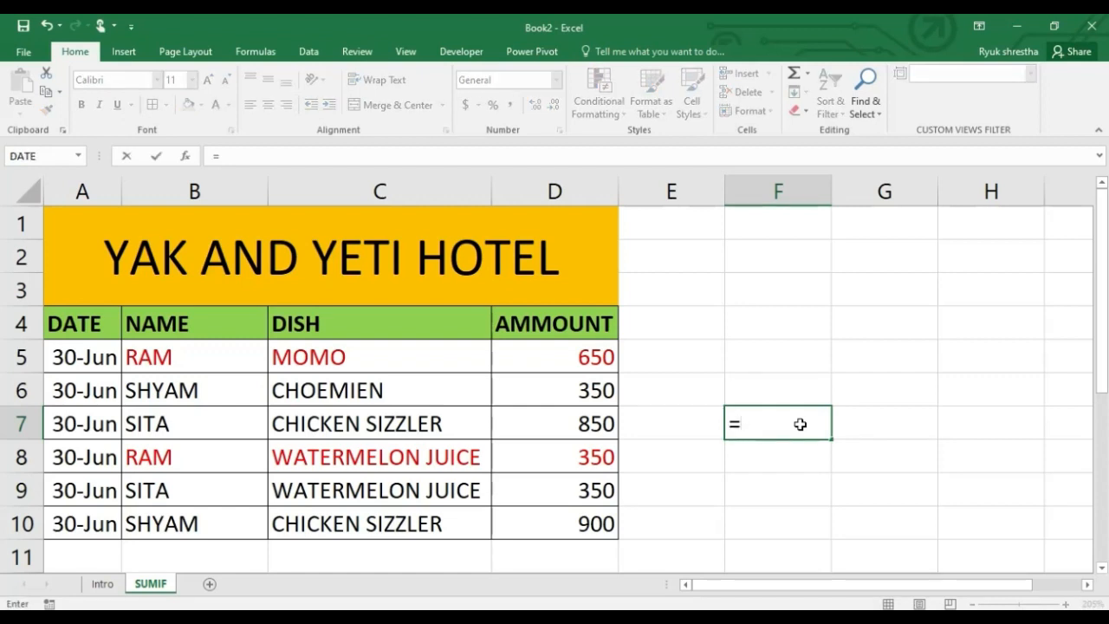
{"action": "type", "text": "SUMIF"}
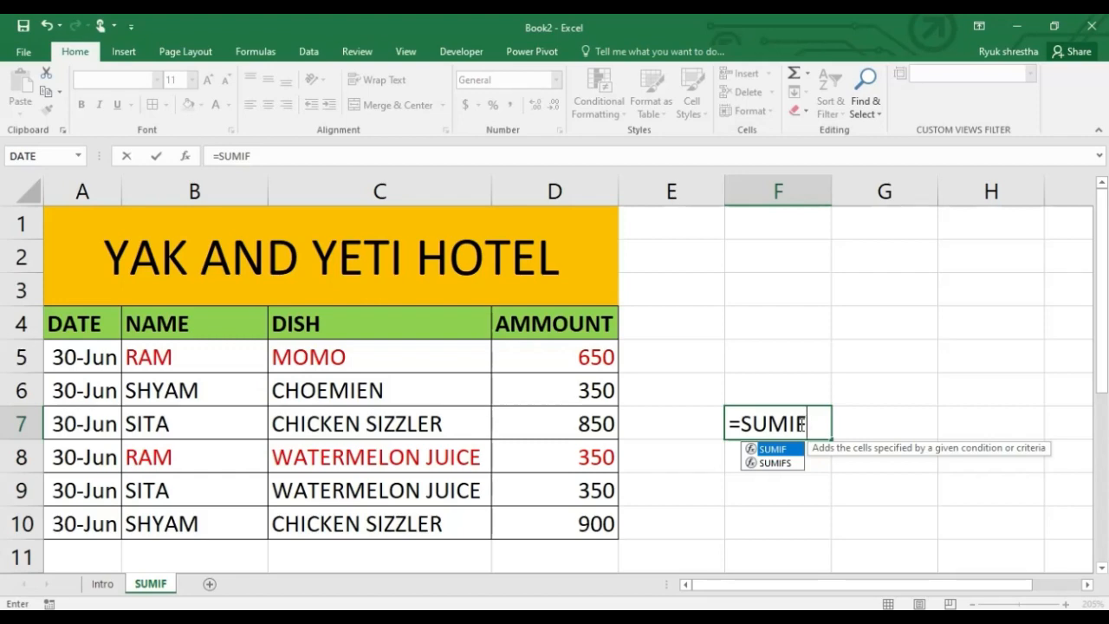
{"action": "type", "text": "("}
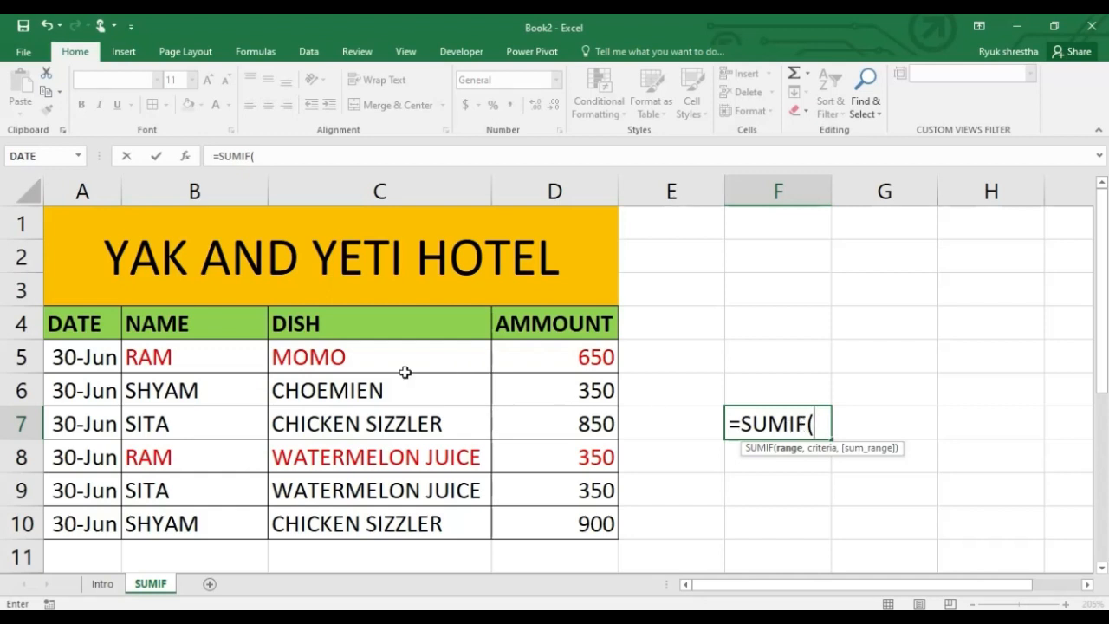
{"action": "left_click", "coordinate": [222, 369]}
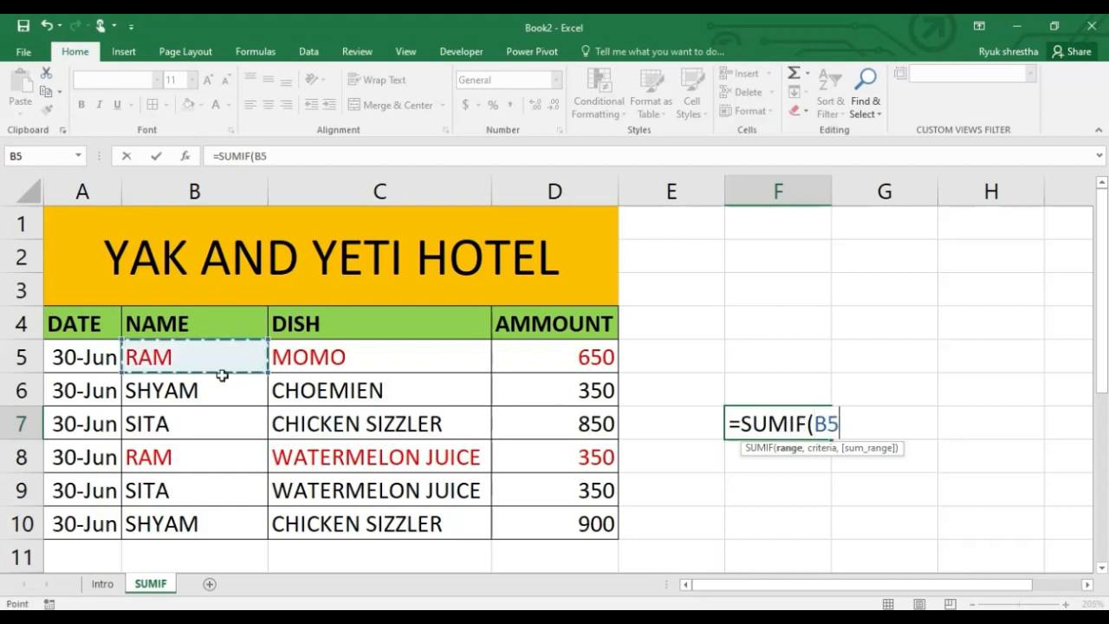
{"action": "left_click_drag", "start_coordinate": [222, 374], "coordinate": [214, 420]}
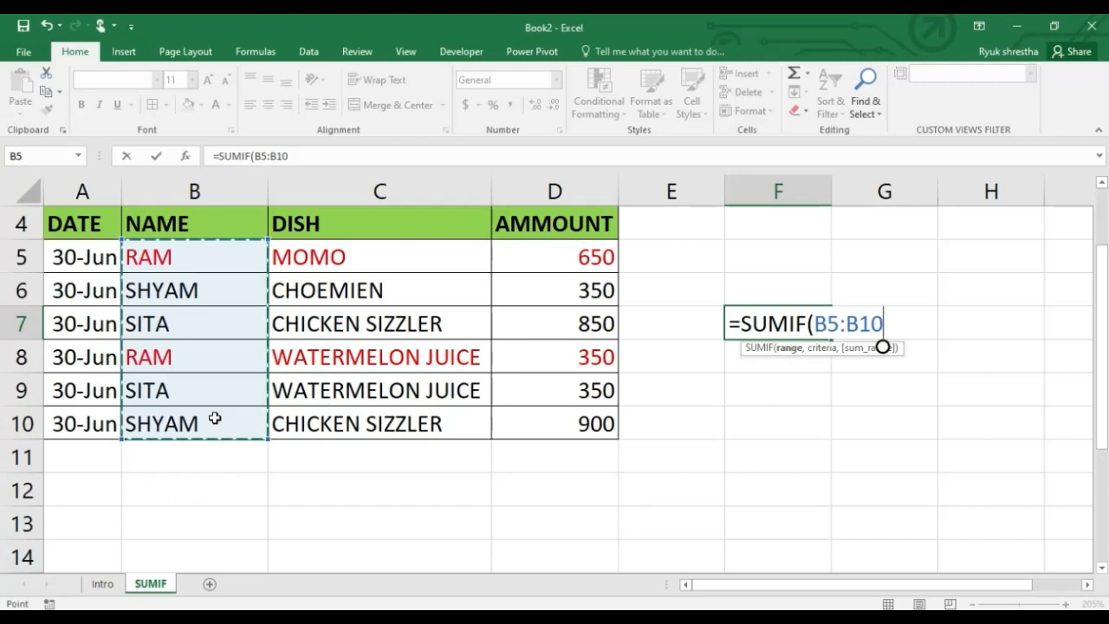
{"action": "type", "text": ","}
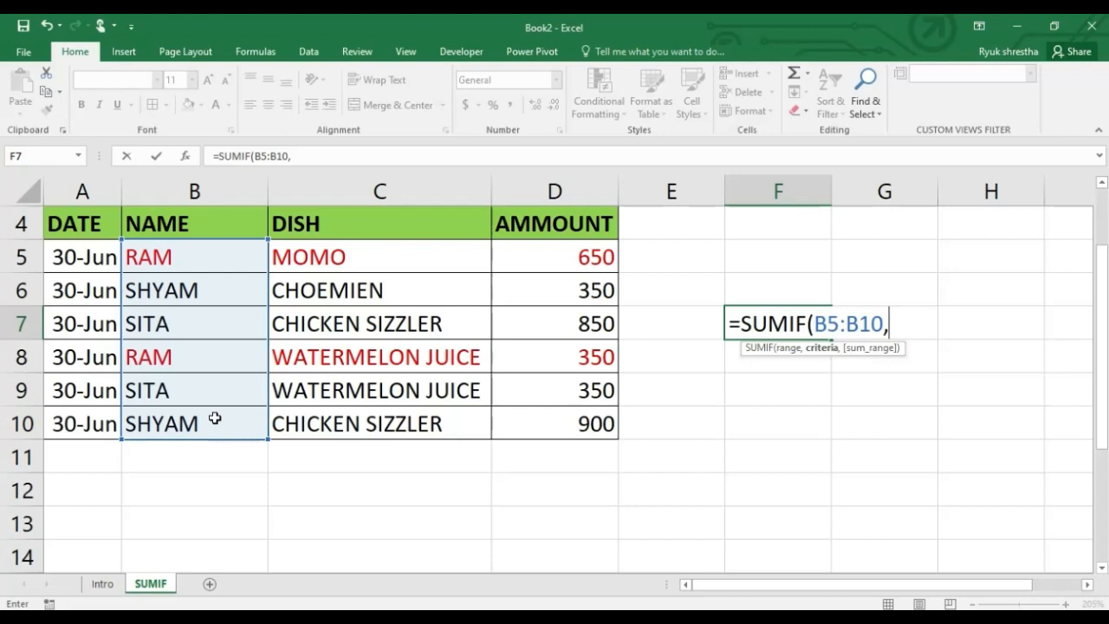
{"action": "type", "text": "\""}
Complete the SUMIF formula with the customer name from B5 as quoted text criteria and D5:D10 as the sum range
{"action": "type", "text": "RAM"}
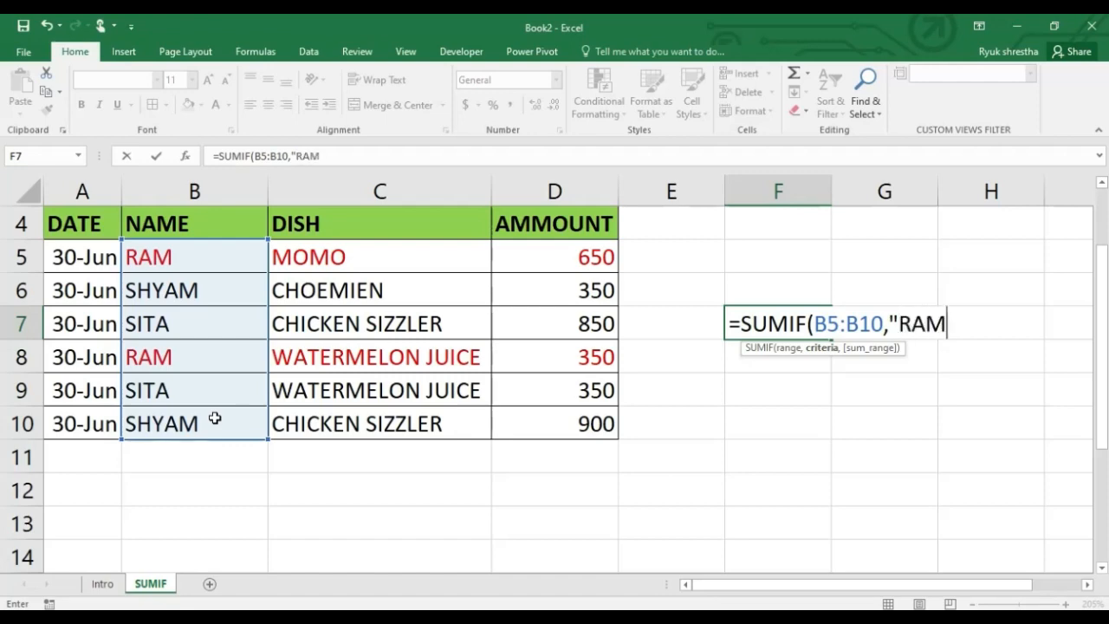
{"action": "type", "text": "\","}
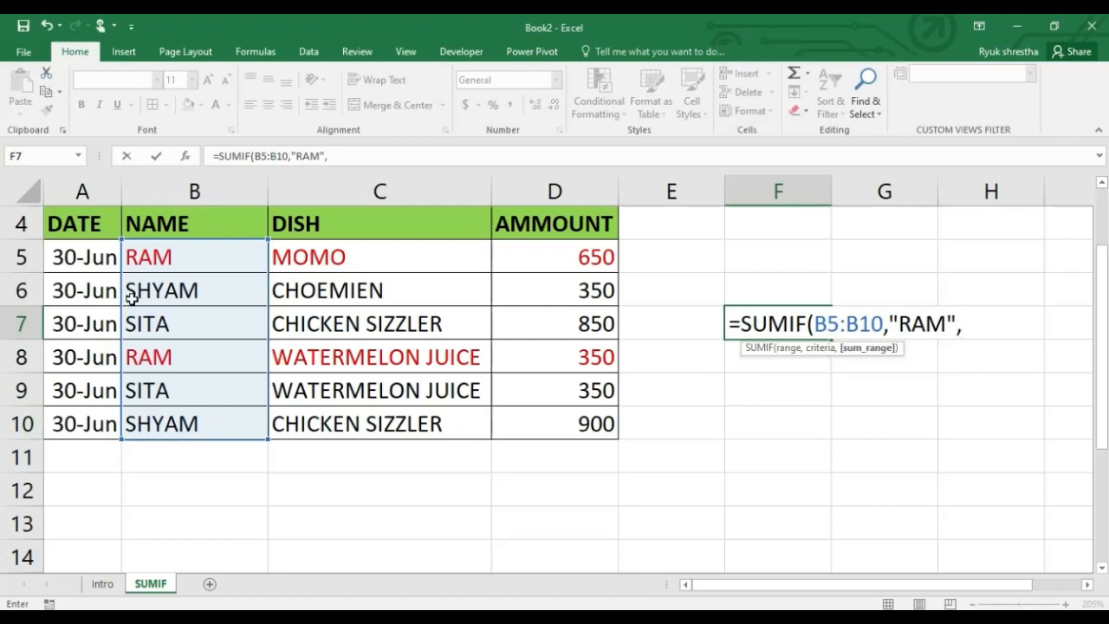
{"action": "left_click", "coordinate": [598, 261]}
{"action": "left_click_drag", "start_coordinate": [602, 273], "coordinate": [604, 435]}
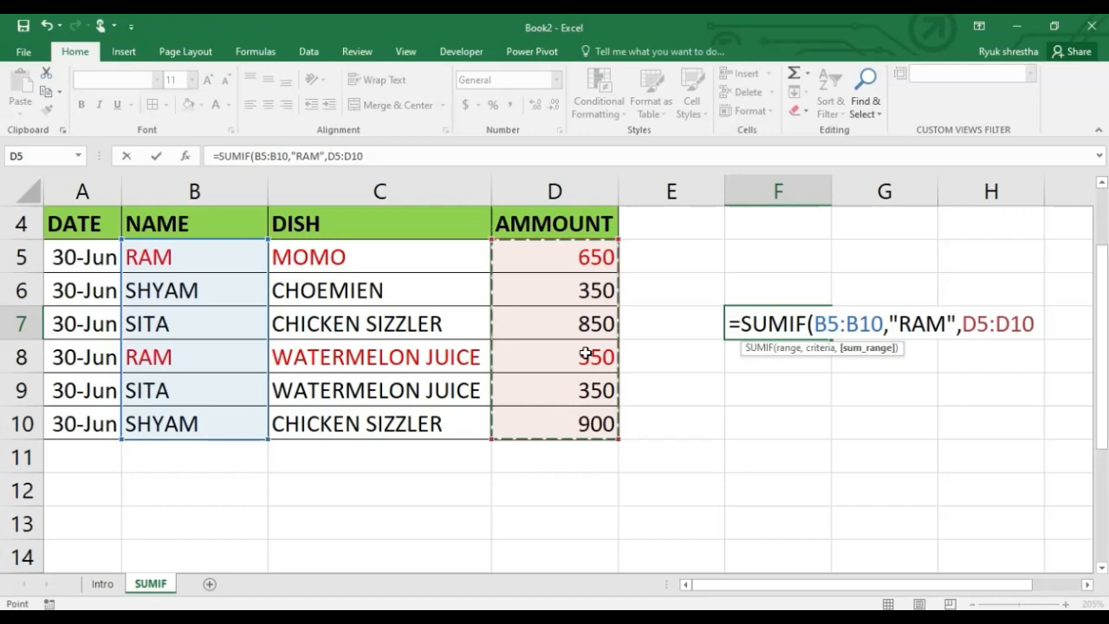
{"action": "type", "text": ")"}
{"action": "key", "text": "Return"}
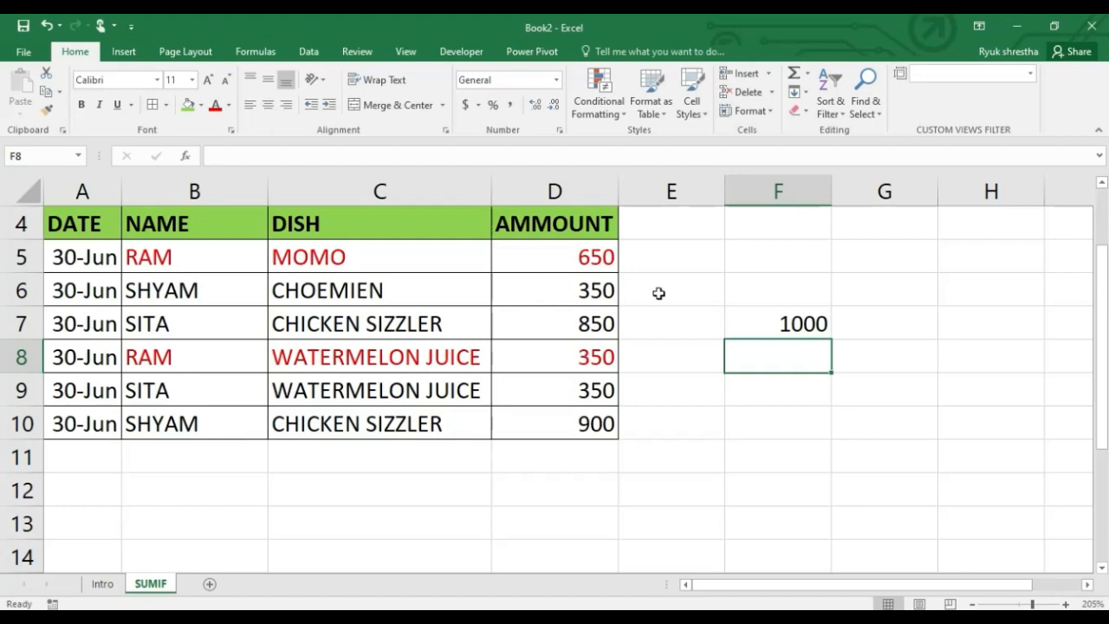
Label the SUMIF result by entering the matching customer's name in cell E7
{"action": "left_click", "coordinate": [719, 338]}
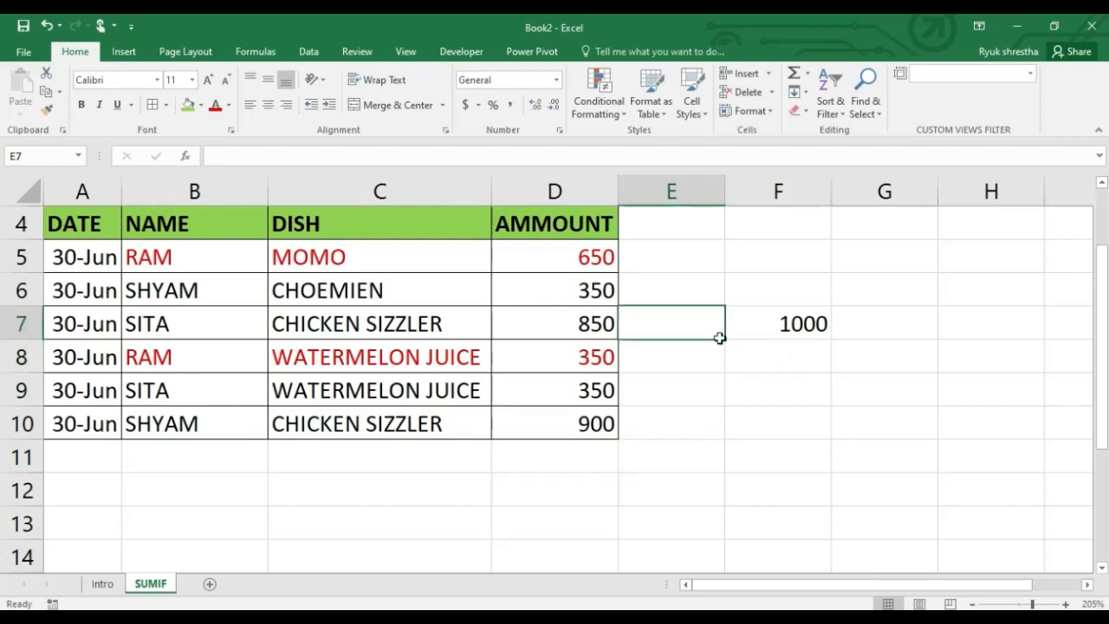
{"action": "type", "text": "RAM"}
{"action": "key", "text": "Return"}
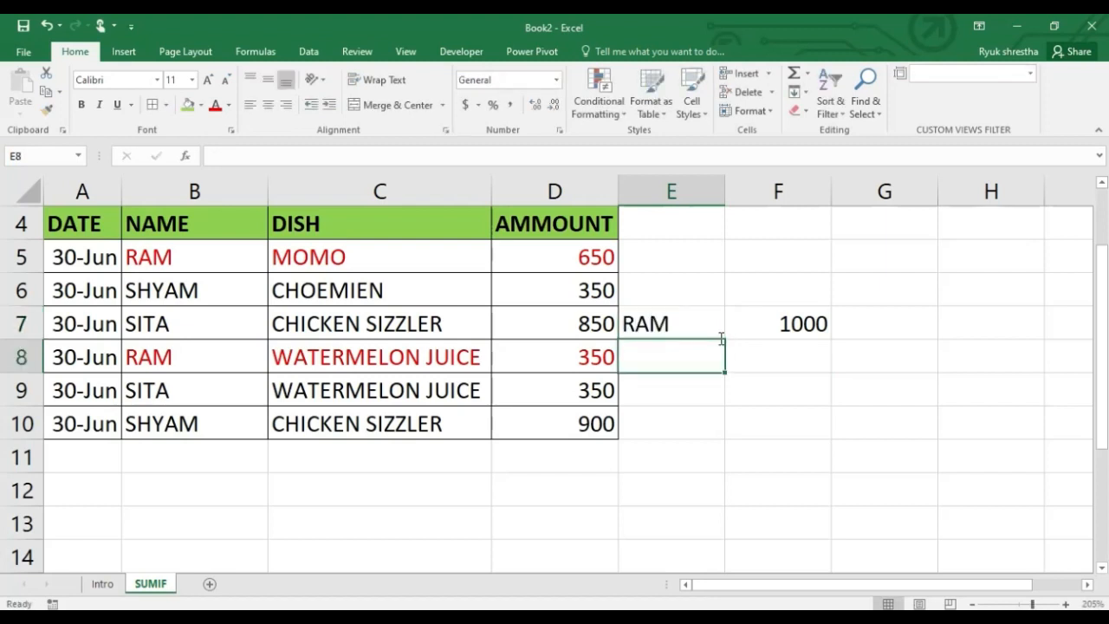
Compare the combined amount of D5 and D8 with the SUMIF result in F7
{"action": "left_click", "coordinate": [601, 256]}
{"action": "left_click", "coordinate": [589, 357], "text": "ctrl"}
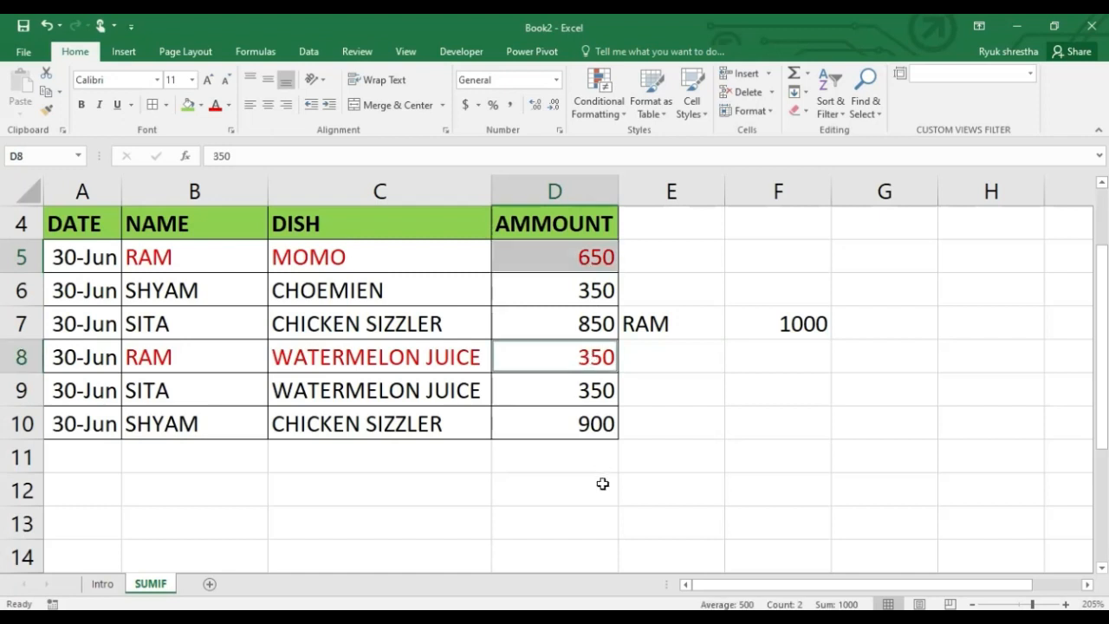
{"action": "left_click", "coordinate": [193, 325]}
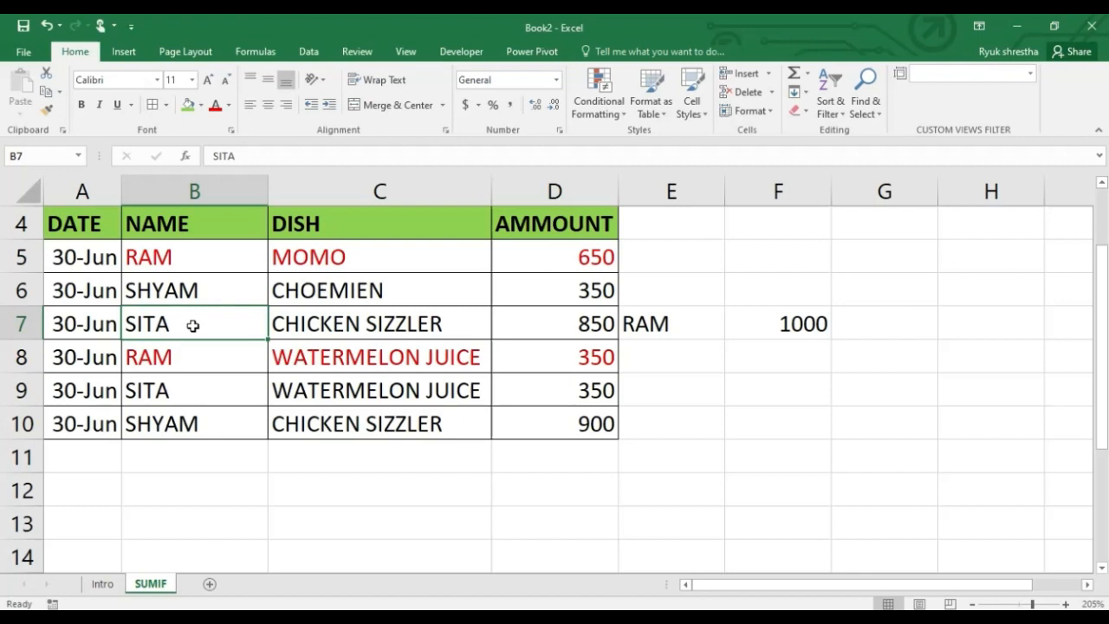
Test the SUMIF formula in F7 by replacing the name in B7 with the one from B5, and undo the replacement
{"action": "type", "text": "RAM"}
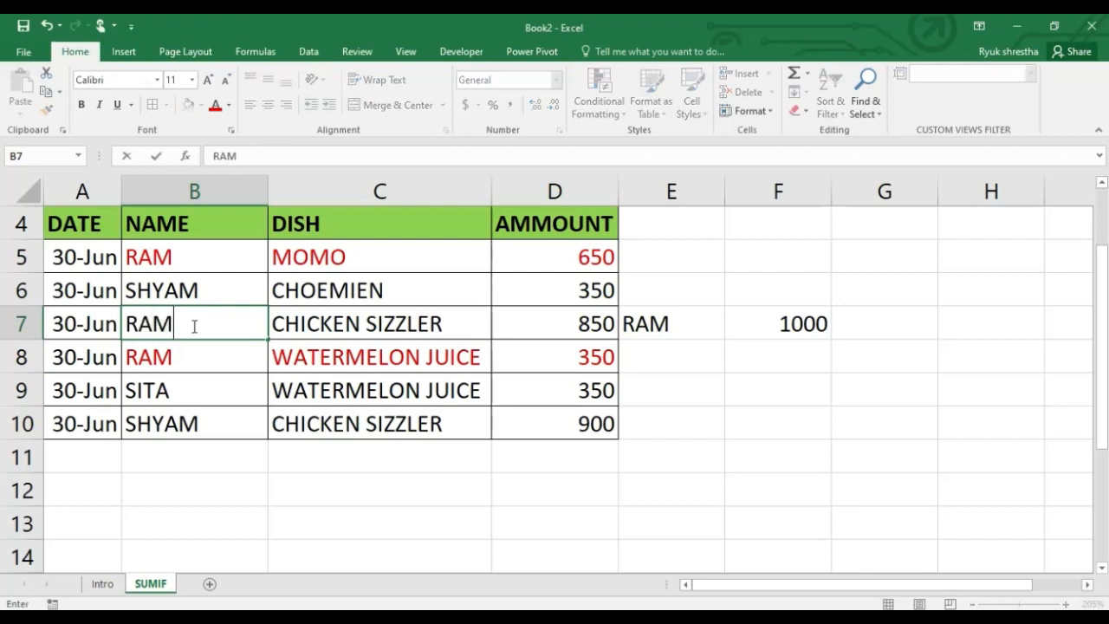
{"action": "key", "text": "Return"}
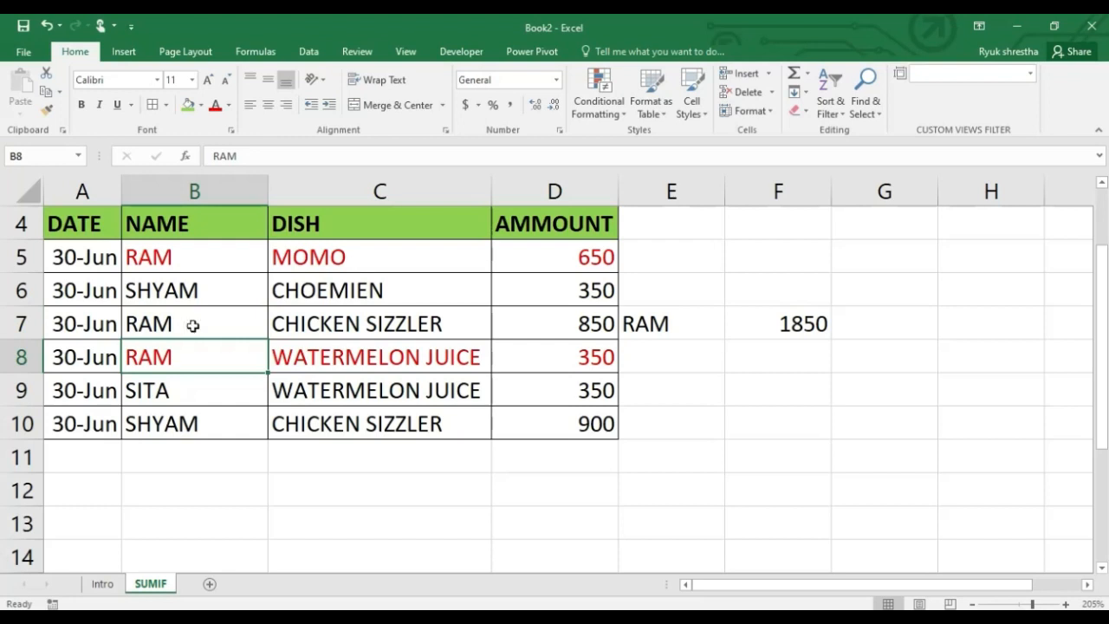
{"action": "key", "text": "ctrl+z"}
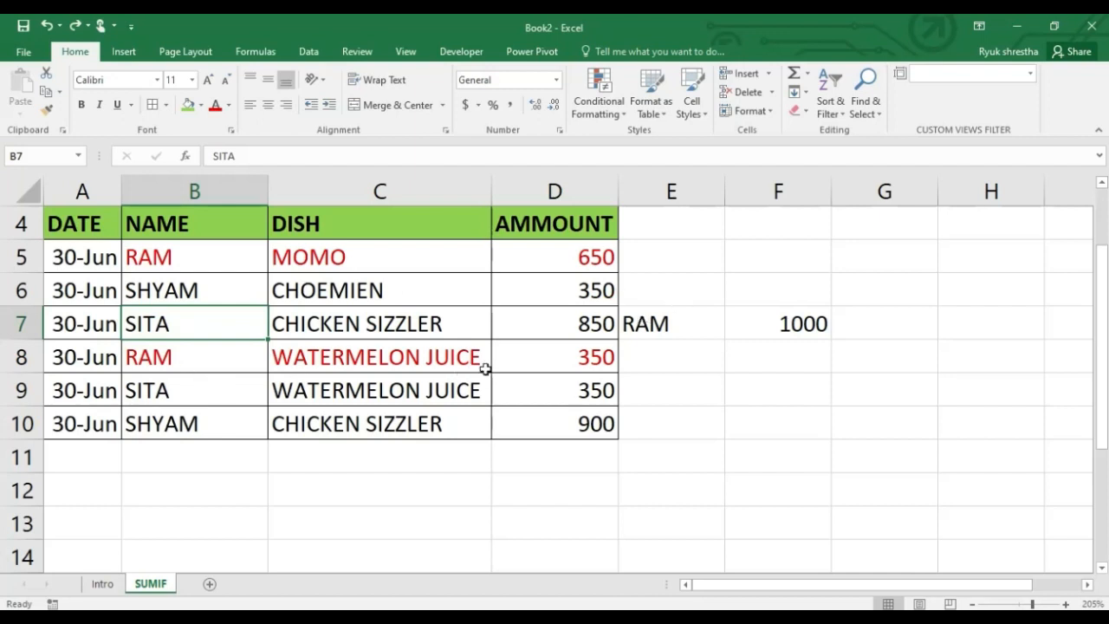
{"action": "left_click", "coordinate": [787, 327]}
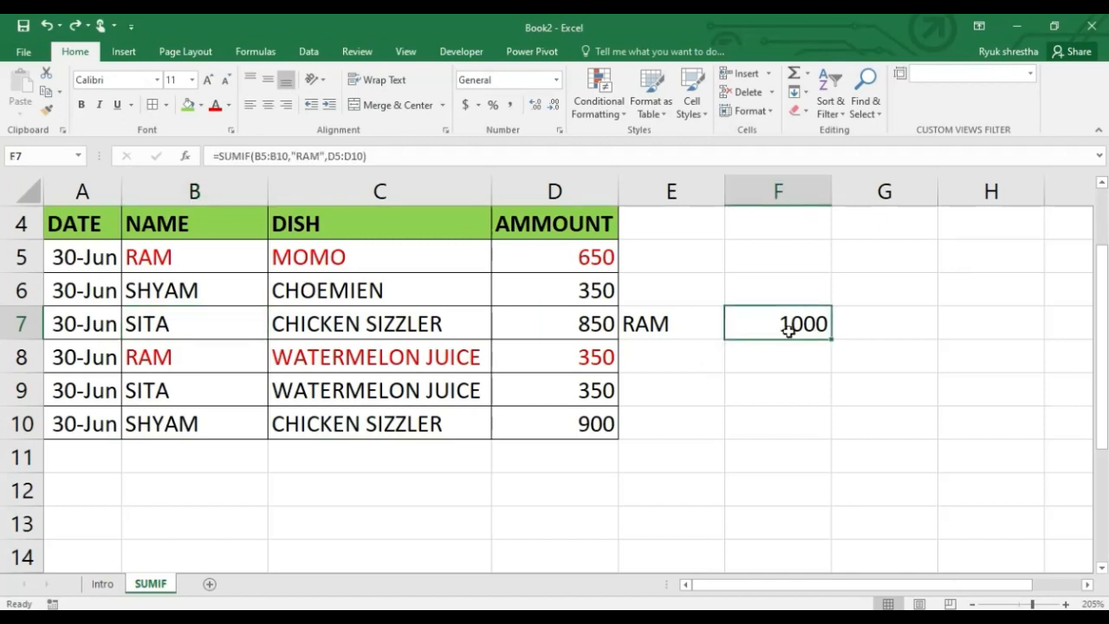
Enter the customer's name from B7 as a label in cell E8
{"action": "left_click", "coordinate": [690, 359]}
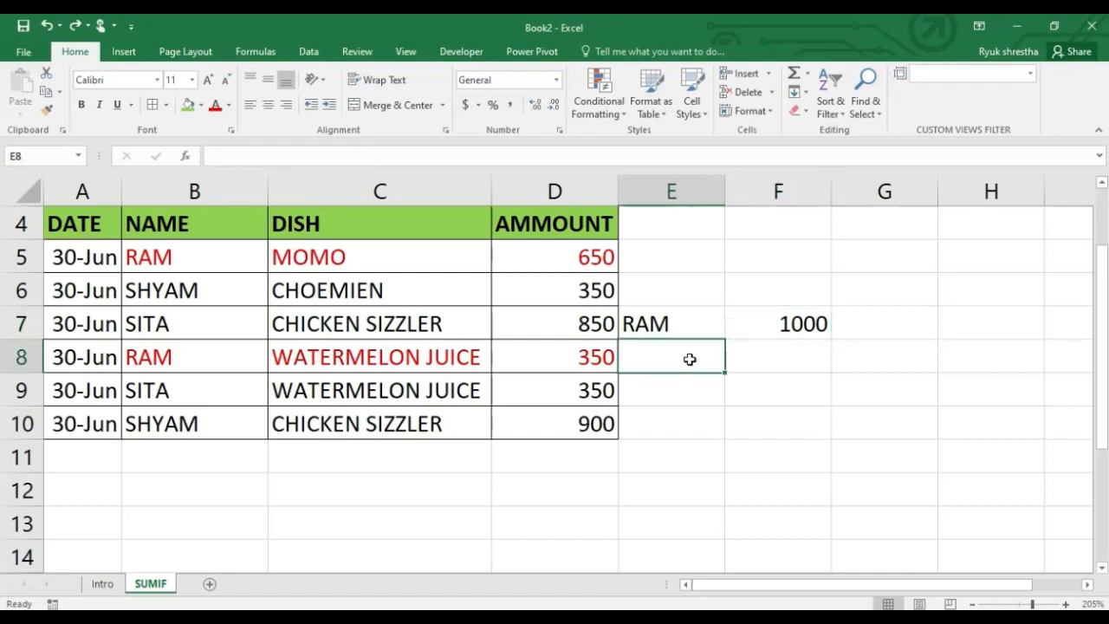
{"action": "type", "text": "SITA"}
{"action": "key", "text": "Tab"}
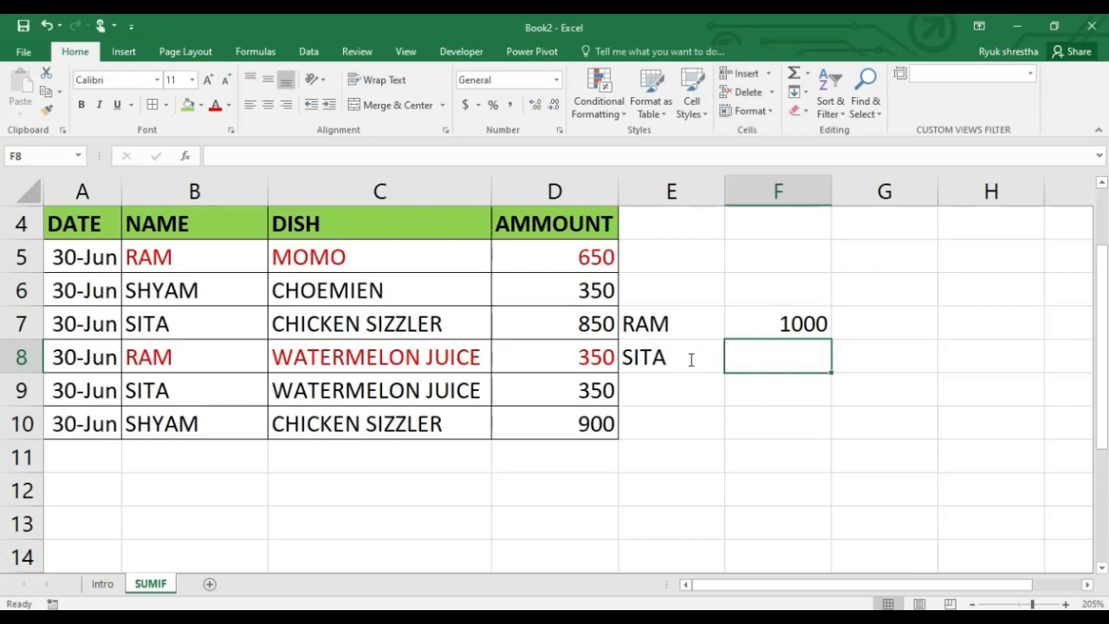
Enter a SUMIF formula in F8 with range B5:B10, the quoted customer name from E8 as criteria and sum range D5:D10
{"action": "type", "text": "="}
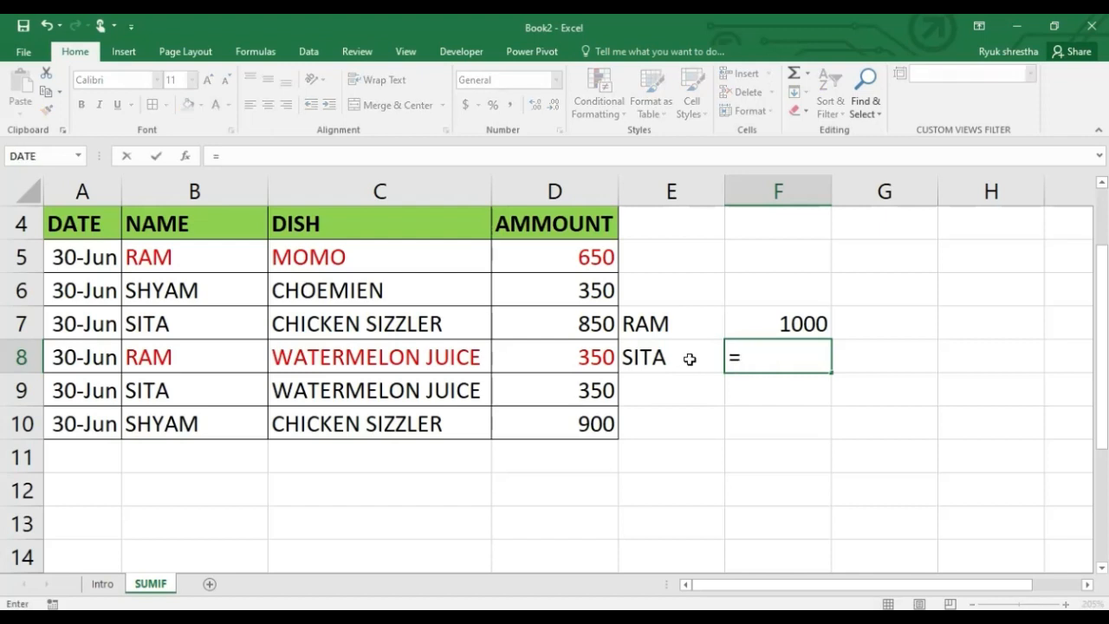
{"action": "type", "text": "SUMIF("}
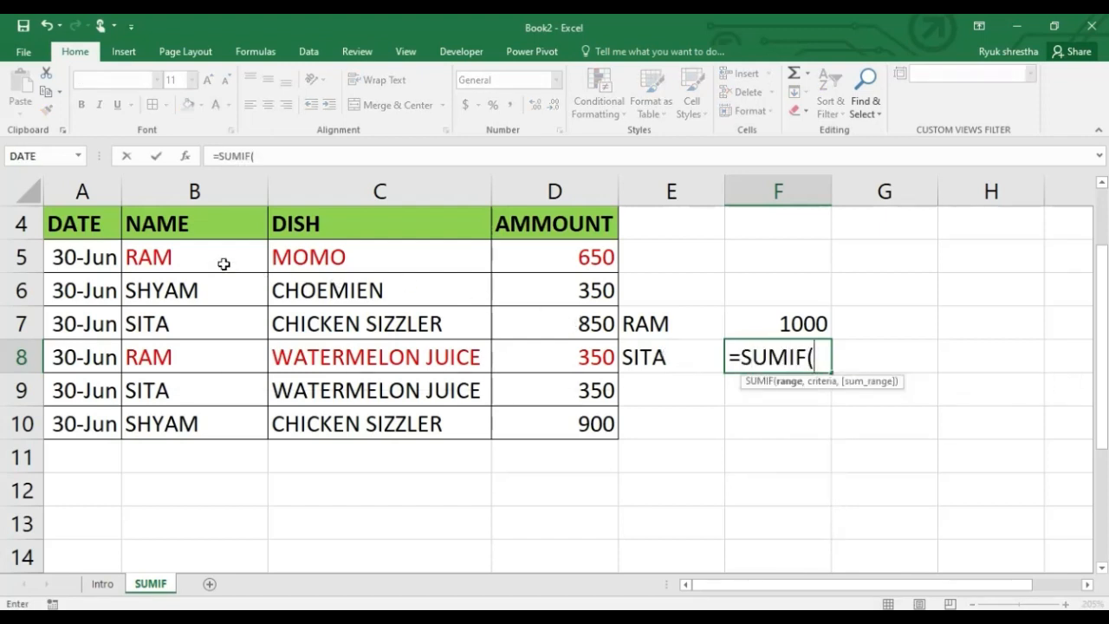
{"action": "left_click_drag", "start_coordinate": [223, 260], "coordinate": [218, 424]}
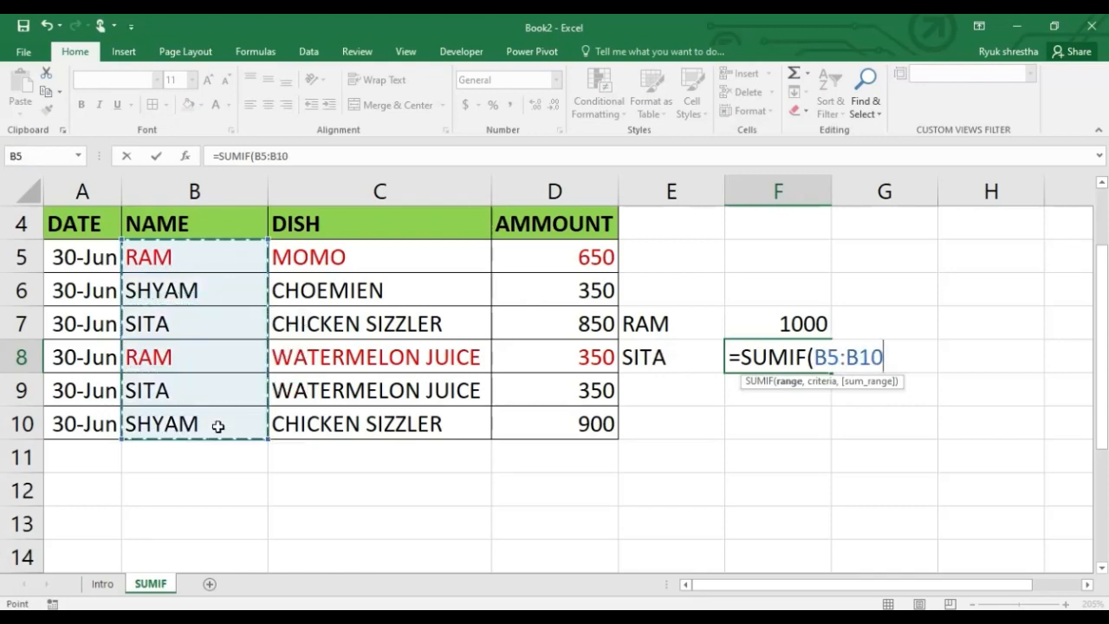
{"action": "type", "text": ","}
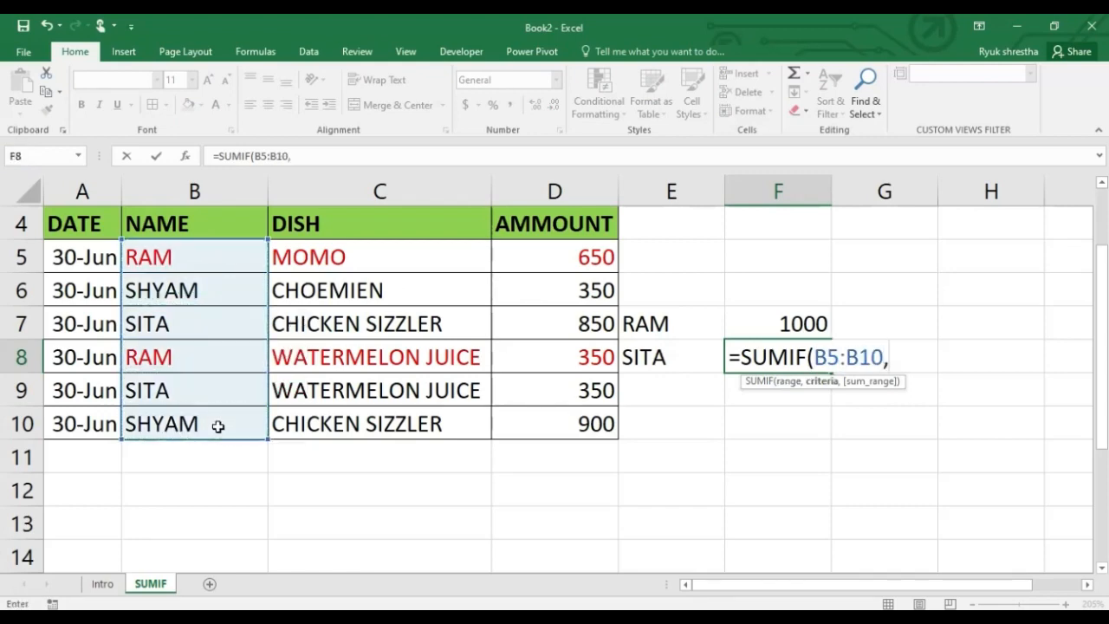
{"action": "type", "text": "\"SITA\","}
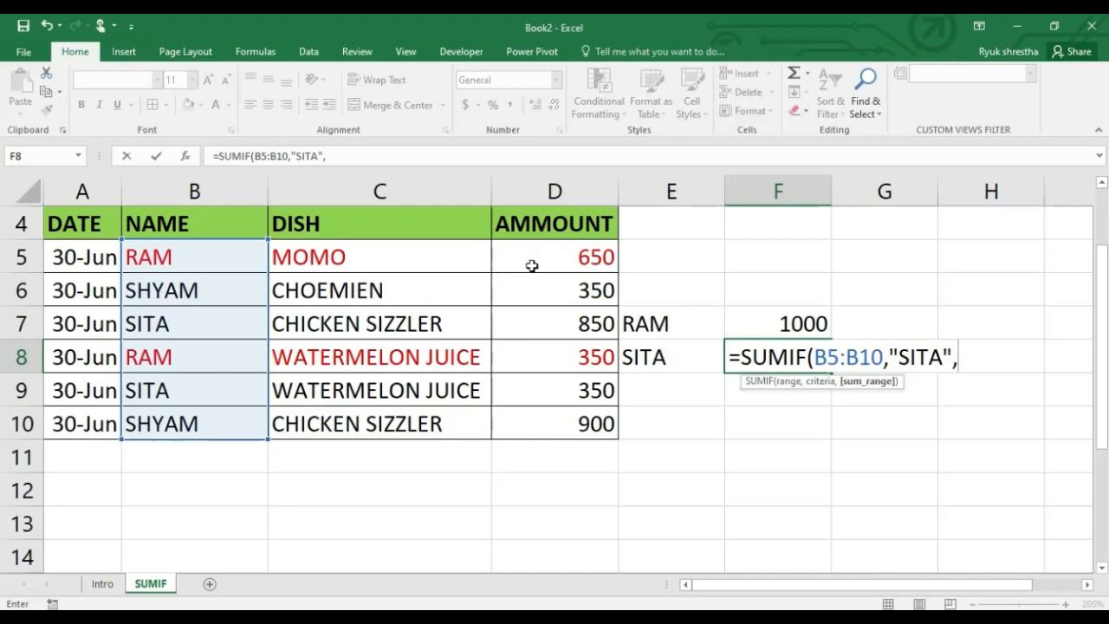
{"action": "left_click_drag", "start_coordinate": [546, 260], "coordinate": [564, 423]}
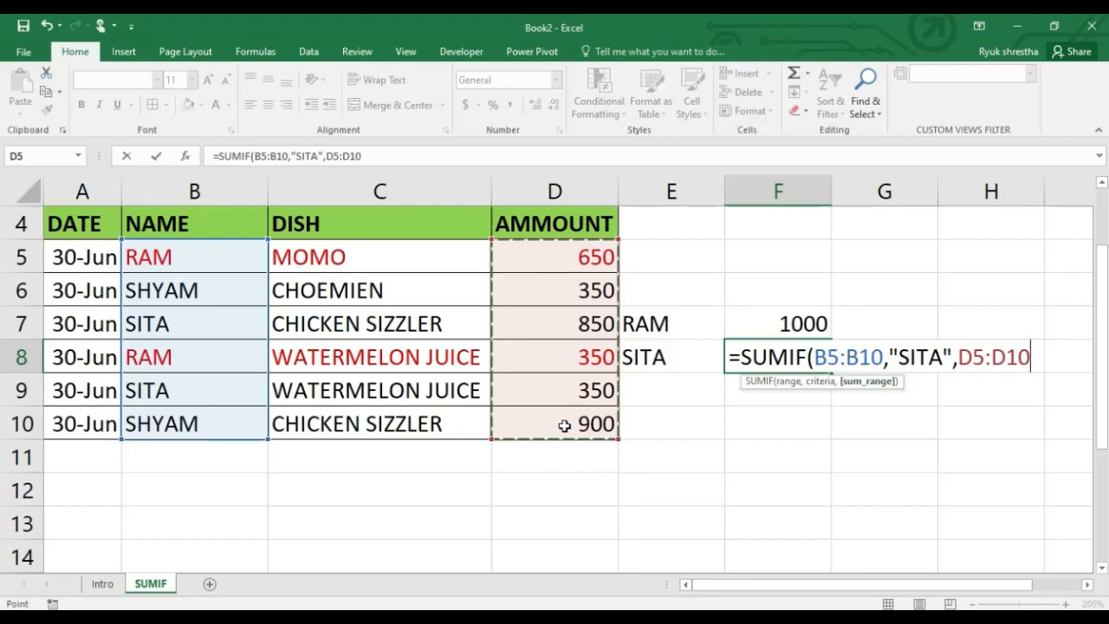
{"action": "key", "text": "Return"}
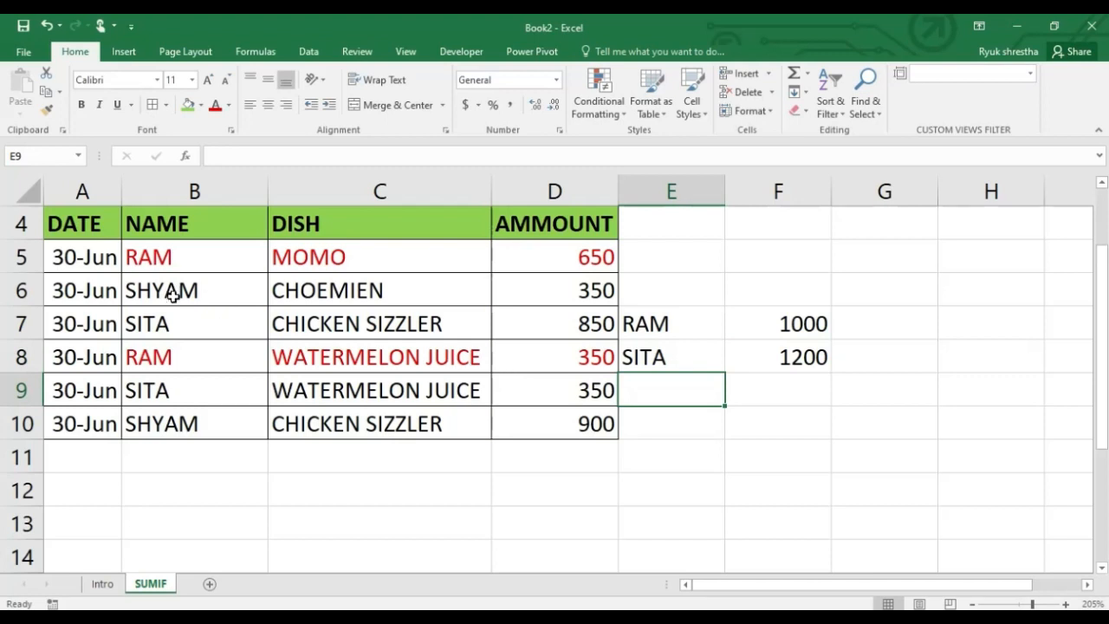
Compare the amounts in D9 and D7 with the SUMIF result in F8
{"action": "left_click", "coordinate": [177, 323]}
{"action": "left_click", "coordinate": [181, 382]}
{"action": "left_click", "coordinate": [604, 390]}
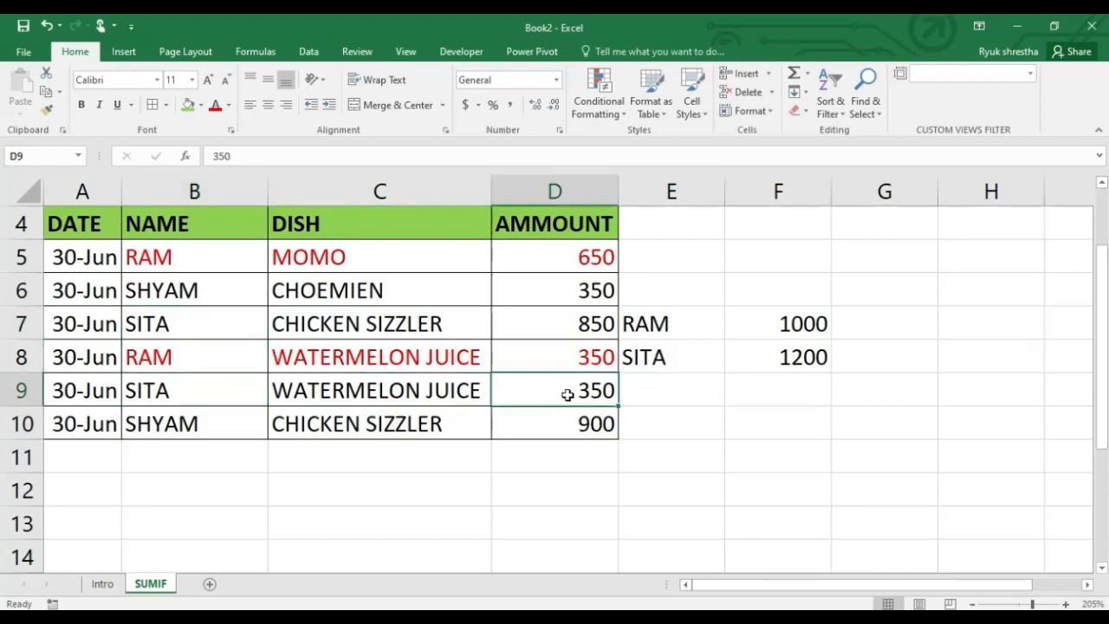
{"action": "left_click", "coordinate": [555, 325], "text": "ctrl"}
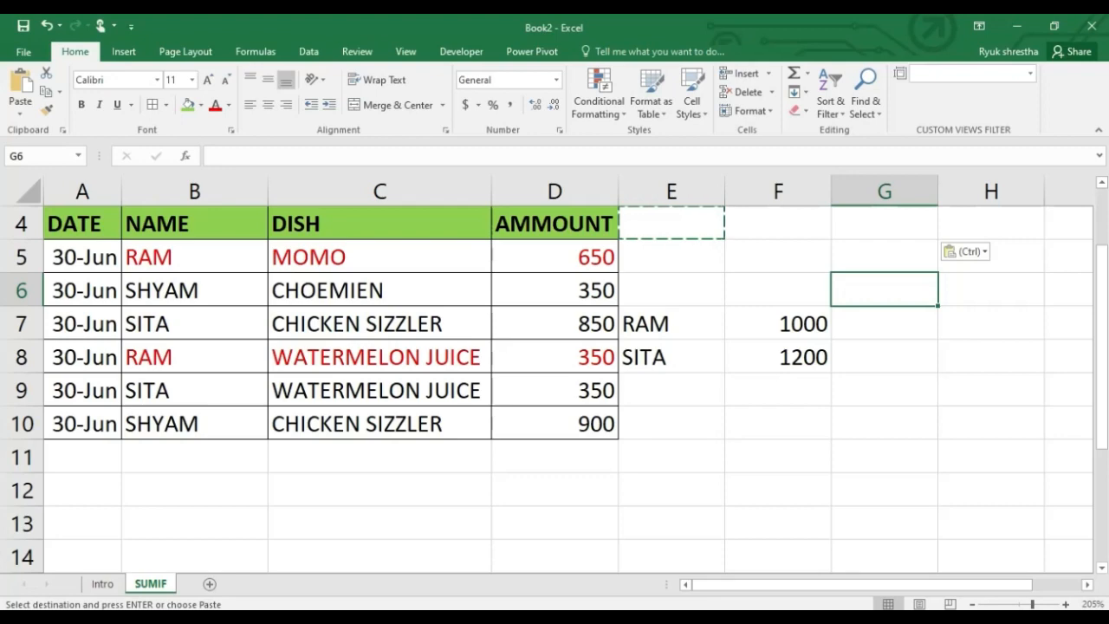
Apply the Good cell style to F4 and the Neutral cell style to G4
{"action": "left_click", "coordinate": [760, 213]}
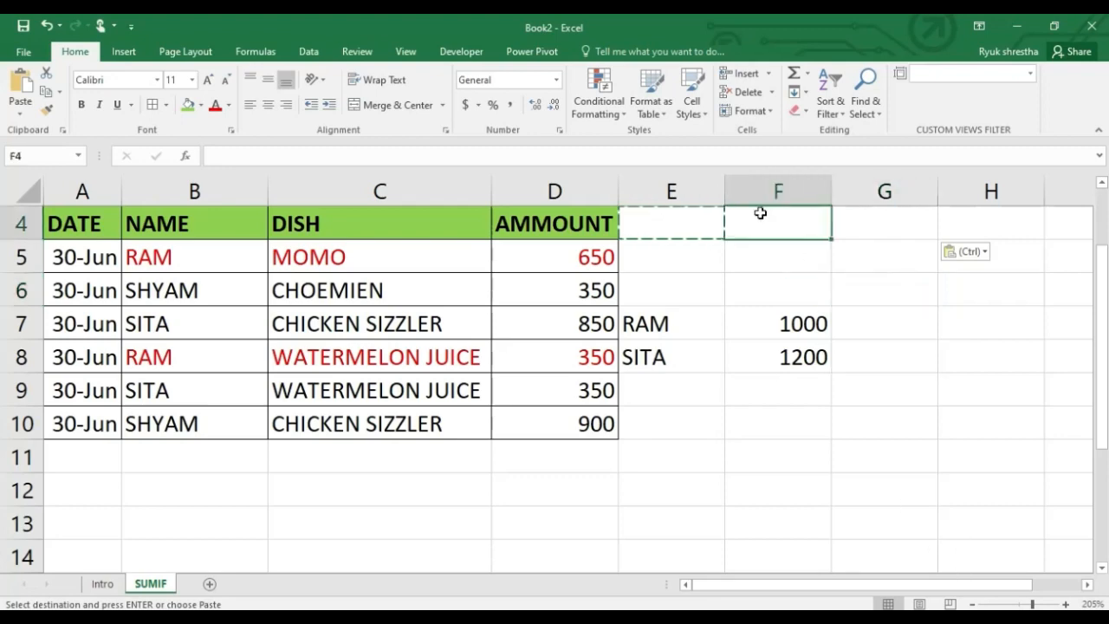
{"action": "left_click", "coordinate": [702, 105]}
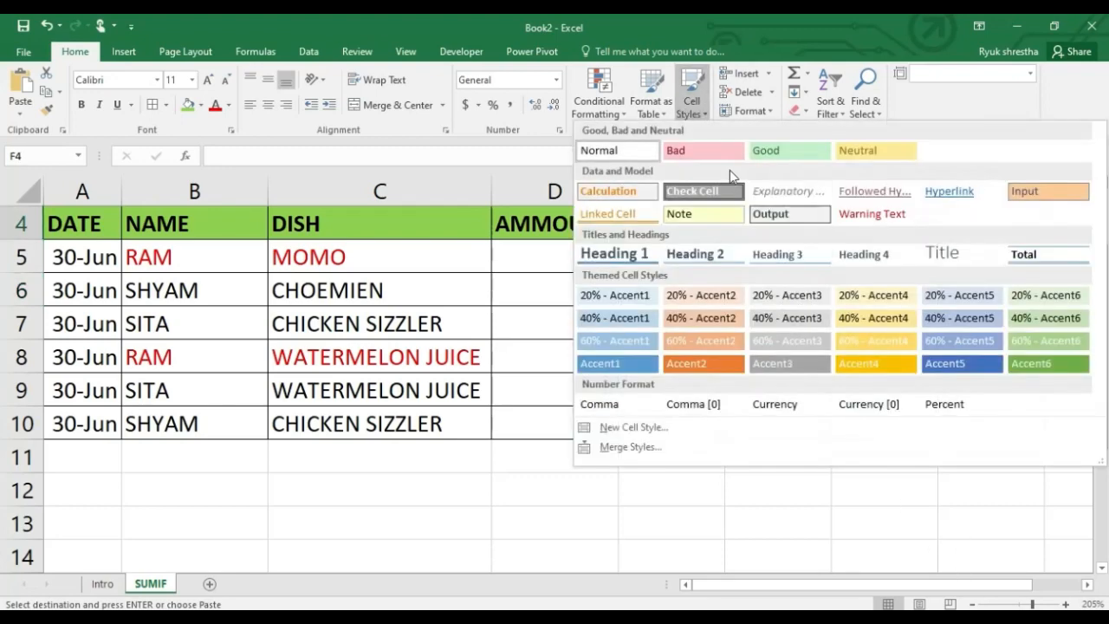
{"action": "left_click", "coordinate": [775, 150]}
{"action": "left_click", "coordinate": [845, 218]}
{"action": "left_click", "coordinate": [692, 101]}
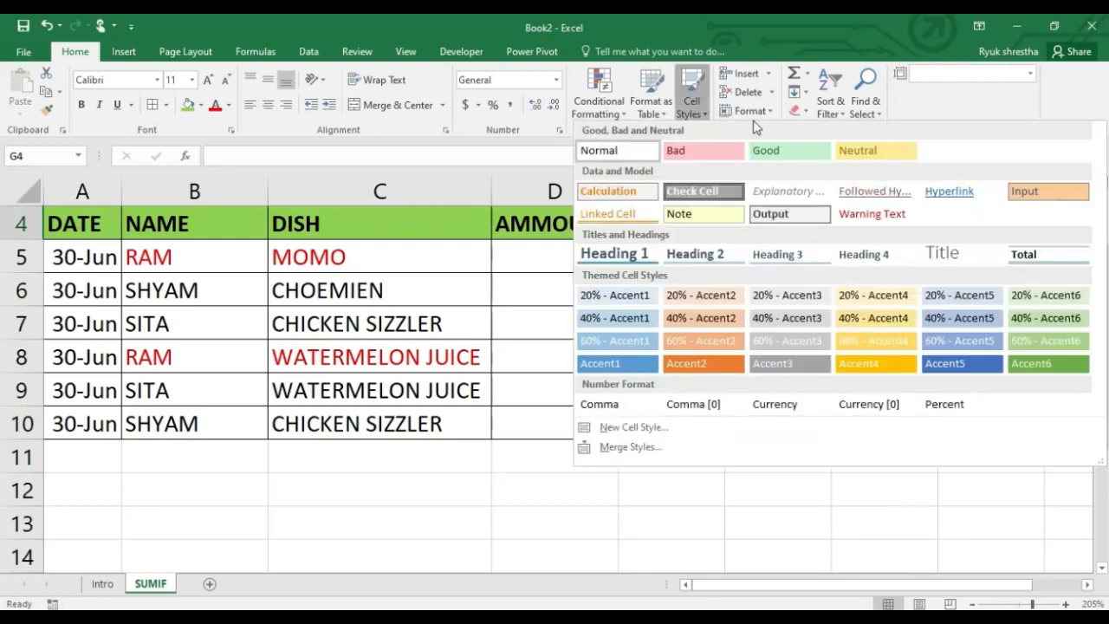
{"action": "left_click", "coordinate": [875, 150]}
{"action": "left_click", "coordinate": [872, 243]}
Enter the customer's name from B5 in the green cell F4 as the lookup name
{"action": "left_click", "coordinate": [803, 225]}
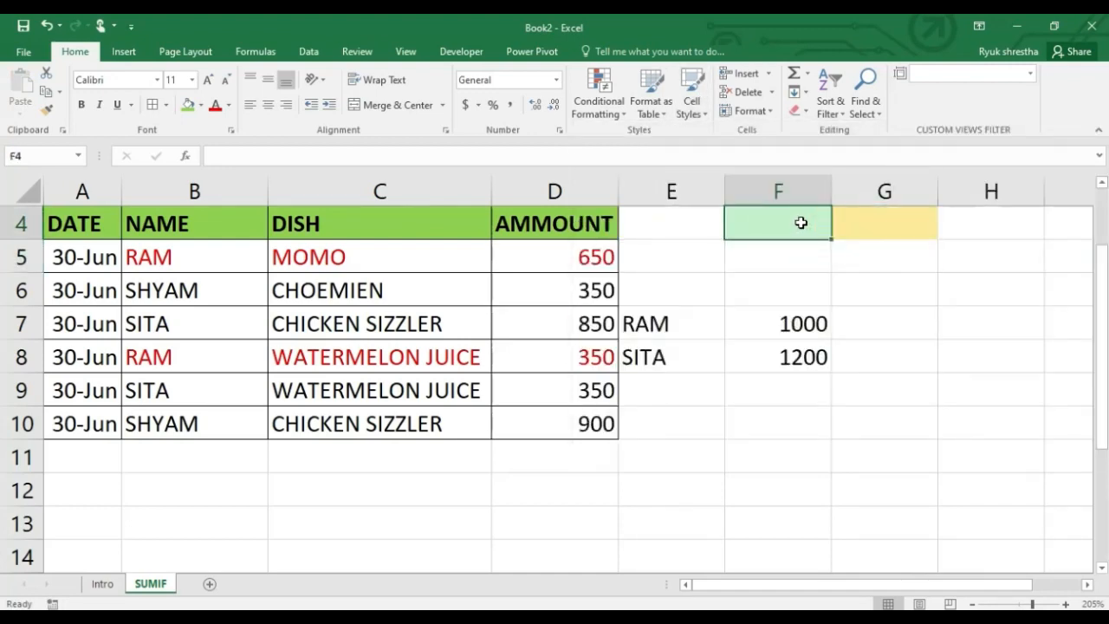
{"action": "type", "text": "RAM"}
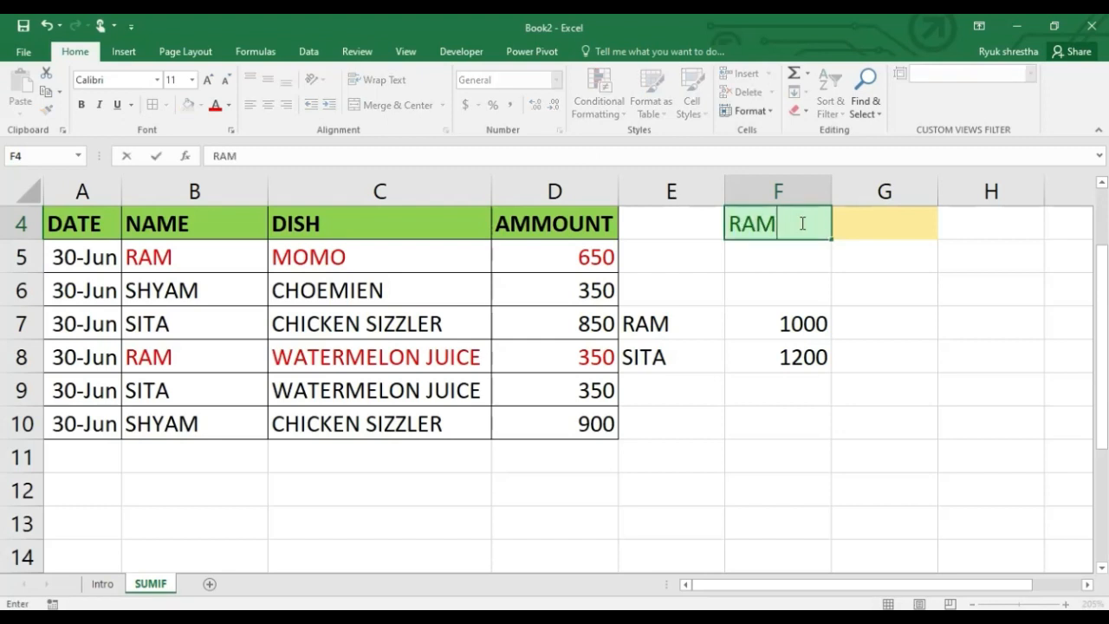
{"action": "key", "text": "Tab"}
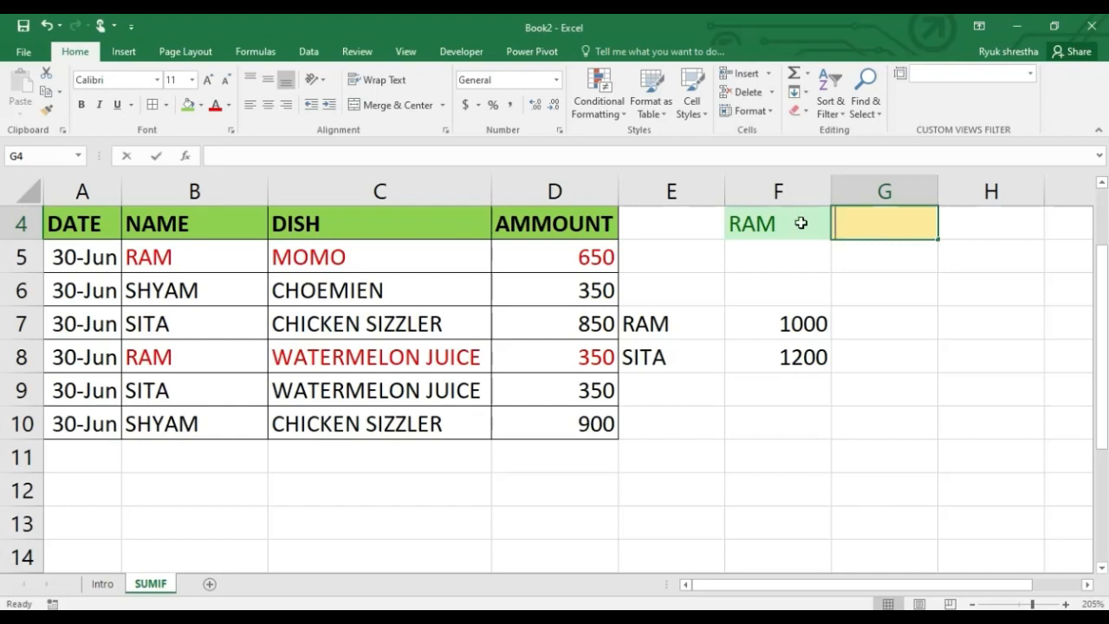
Start a SUMIF formula in cell G4 with the name cells B5:B10 as its range
{"action": "type", "text": "=SUM"}
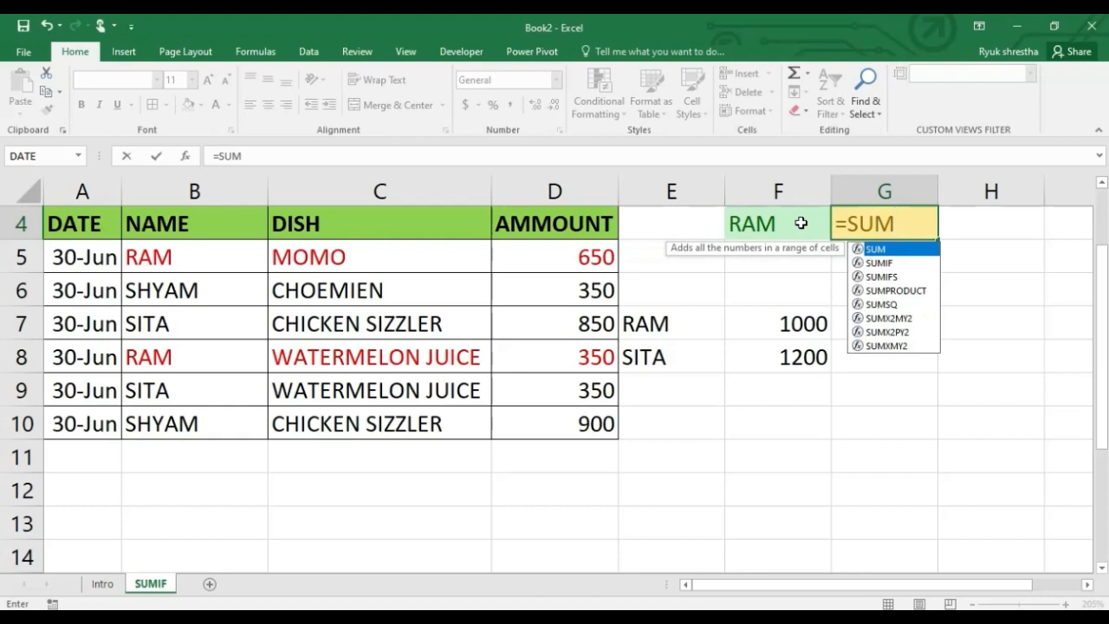
{"action": "type", "text": "IF("}
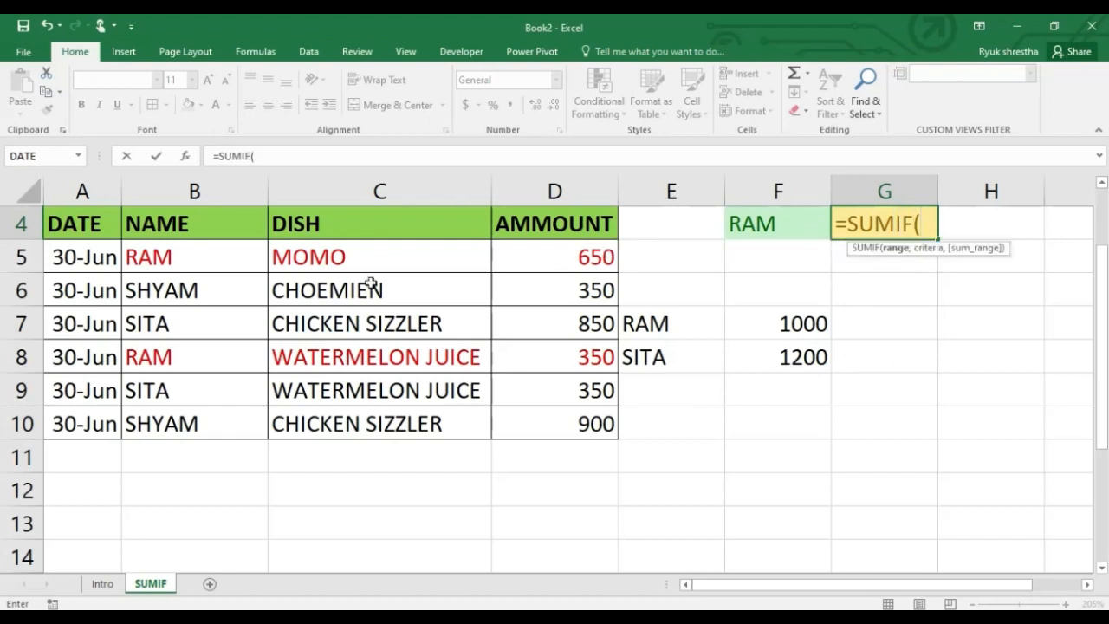
{"action": "left_click_drag", "start_coordinate": [250, 255], "coordinate": [229, 423]}
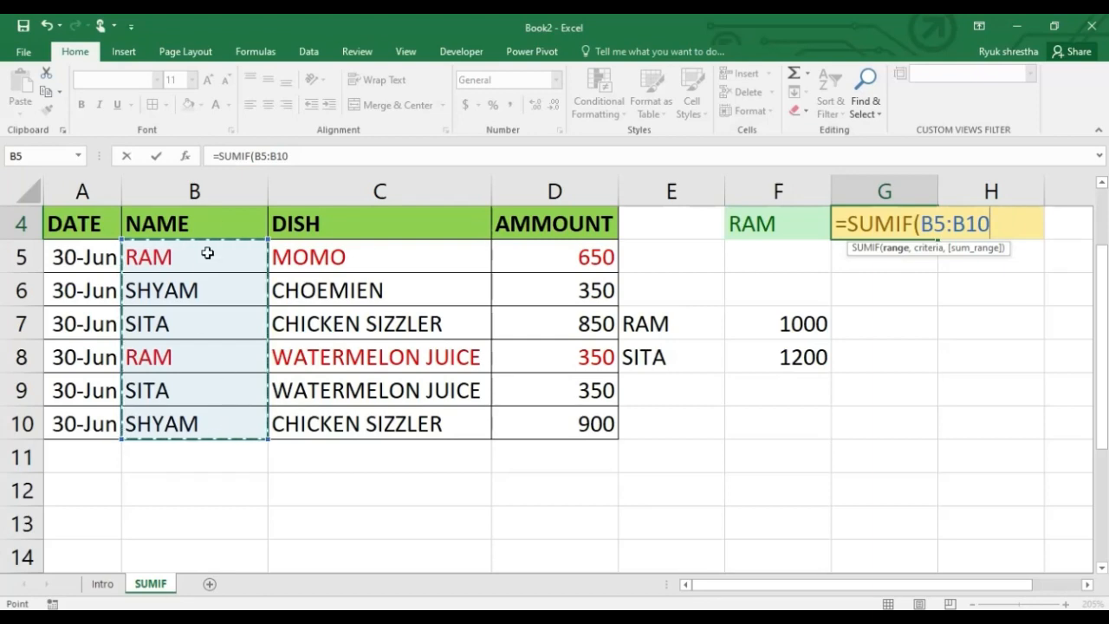
{"action": "left_click", "coordinate": [216, 187]}
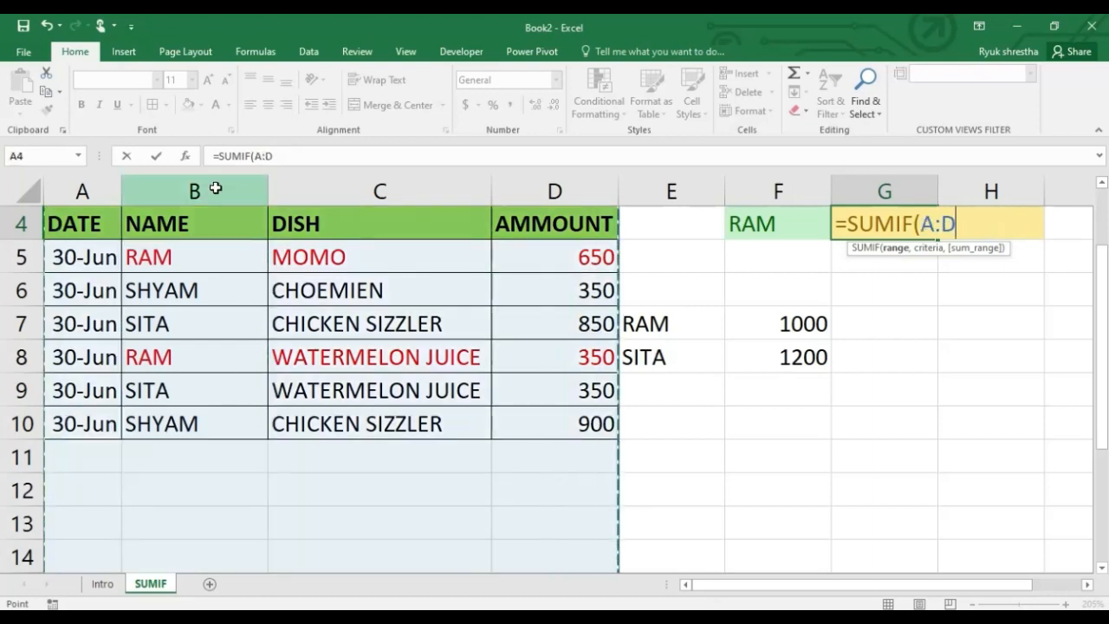
{"action": "left_click", "coordinate": [198, 287]}
{"action": "scroll", "coordinate": [201, 287], "scroll_direction": "up", "scroll_amount": 1}
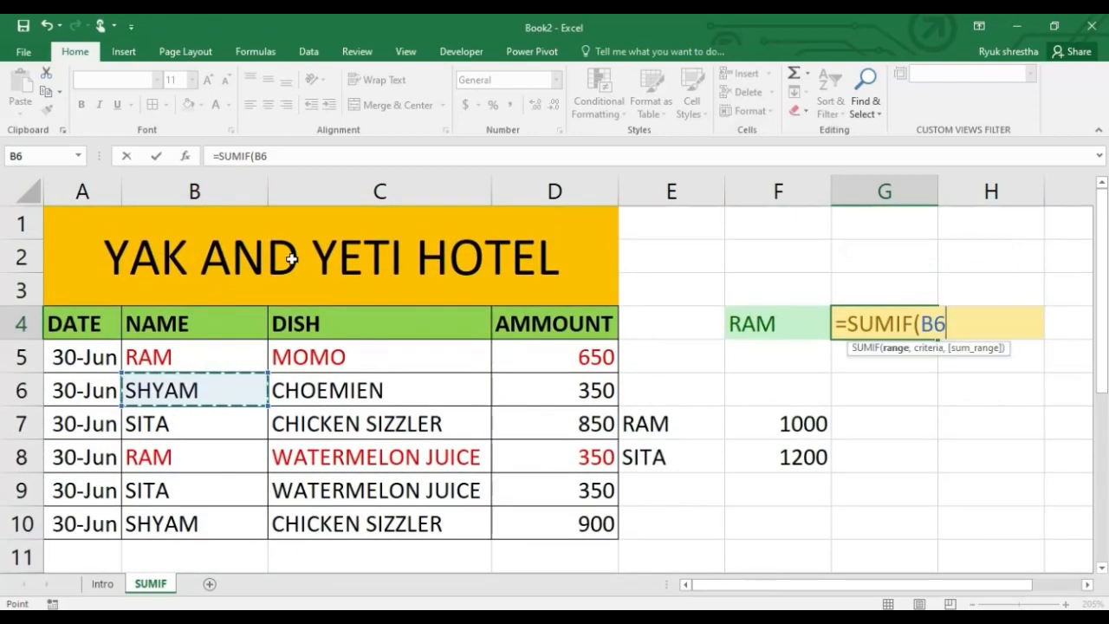
{"action": "left_click", "coordinate": [292, 258]}
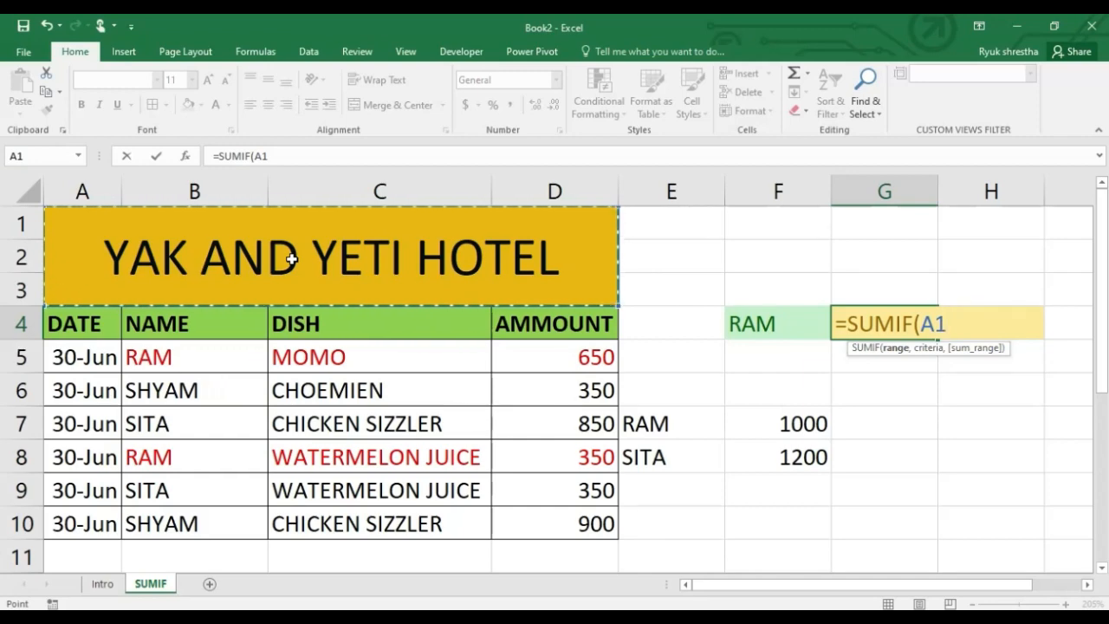
{"action": "left_click", "coordinate": [201, 355]}
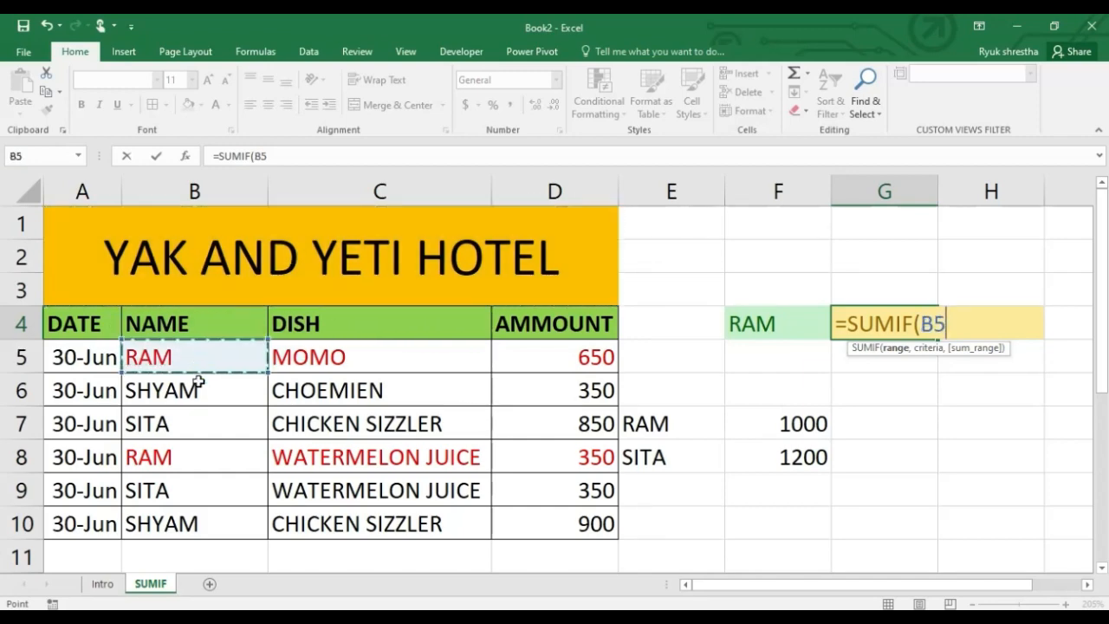
{"action": "left_click_drag", "start_coordinate": [199, 382], "coordinate": [198, 527]}
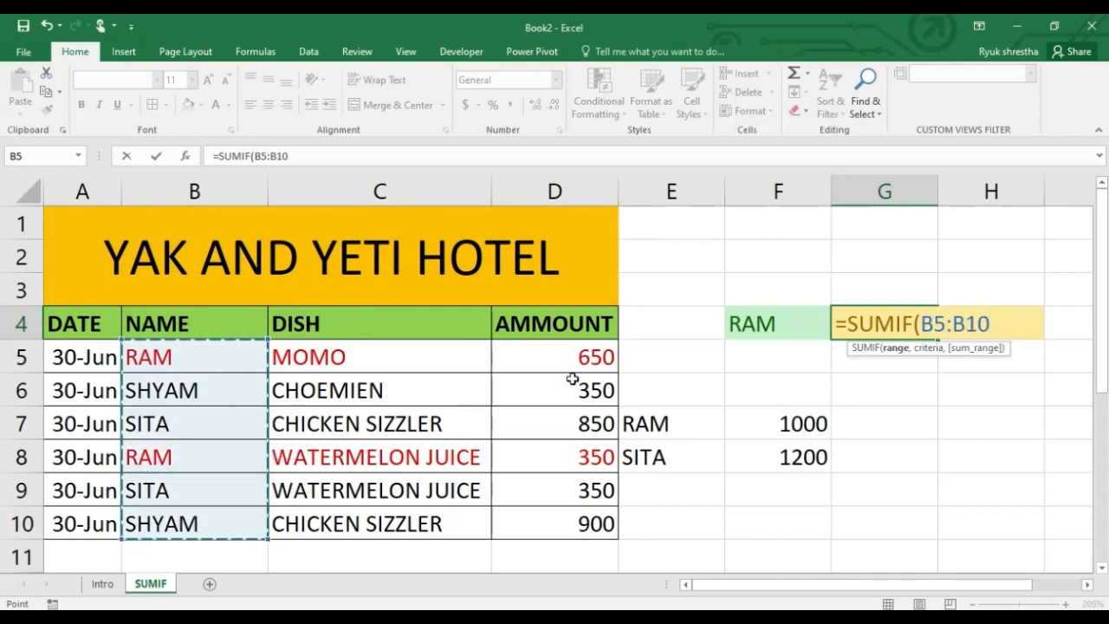
Complete the G4 SUMIF formula with cell F4 as the criteria and D5:D10 as the sum range
{"action": "type", "text": ","}
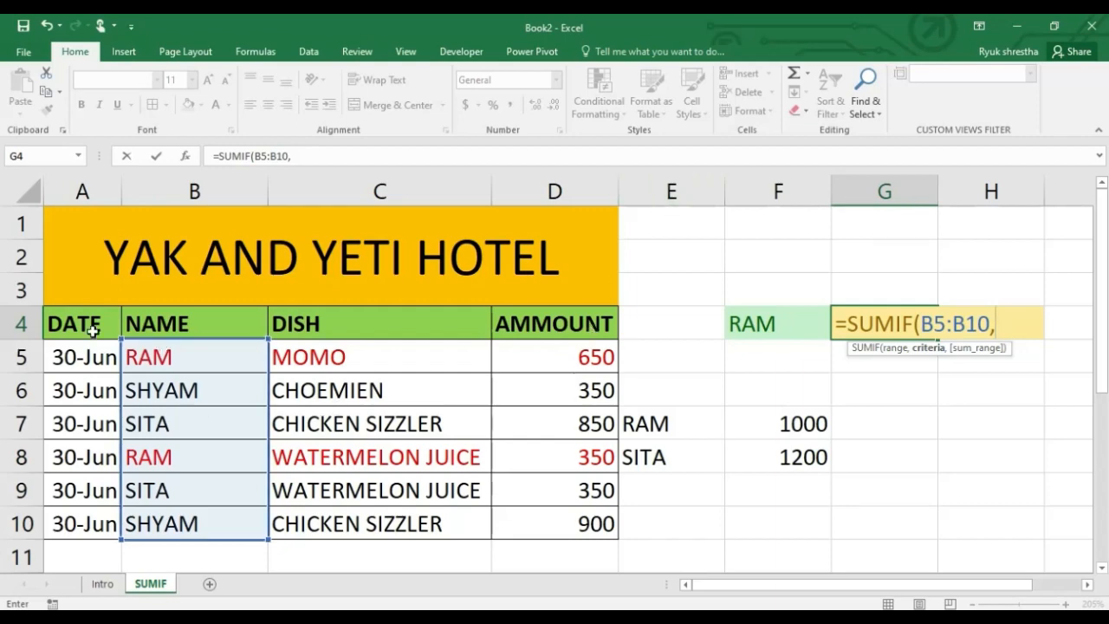
{"action": "left_click", "coordinate": [799, 323]}
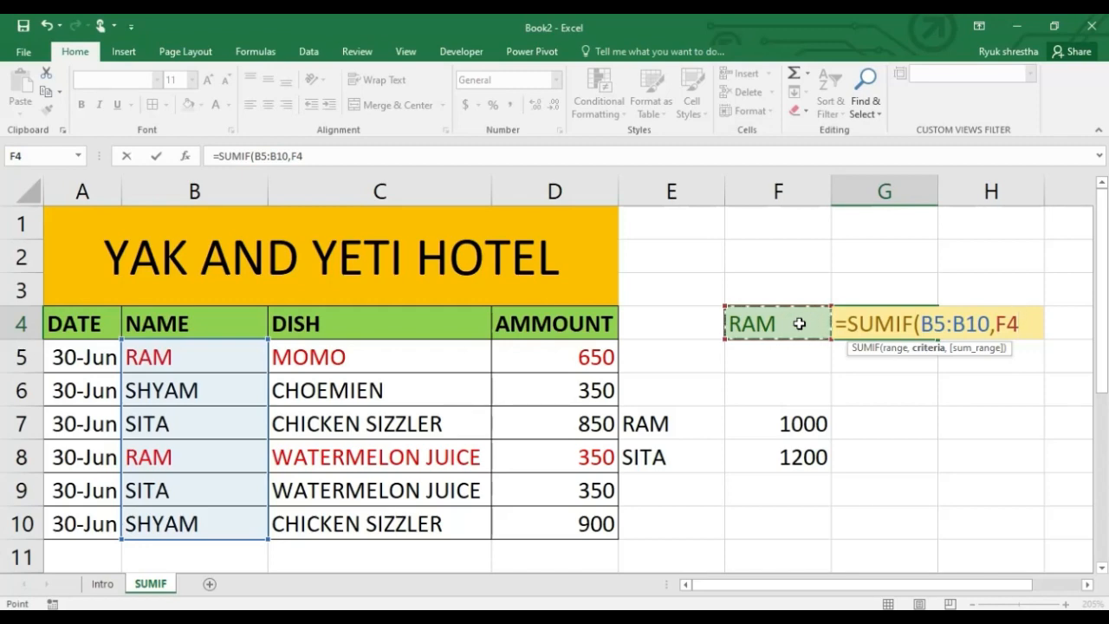
{"action": "type", "text": ","}
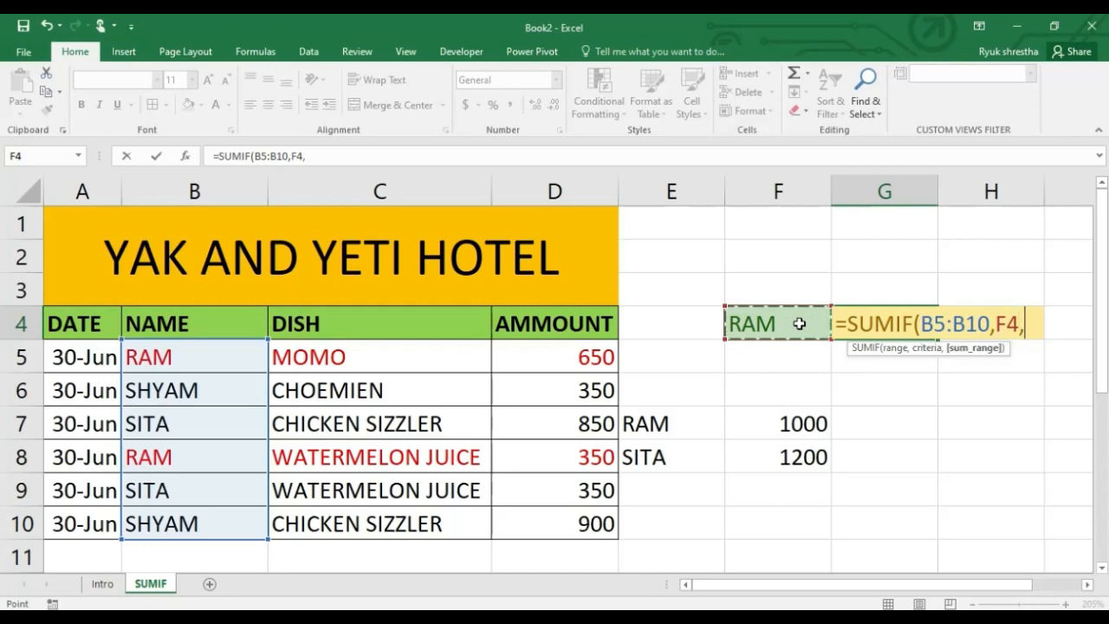
{"action": "left_click", "coordinate": [601, 360]}
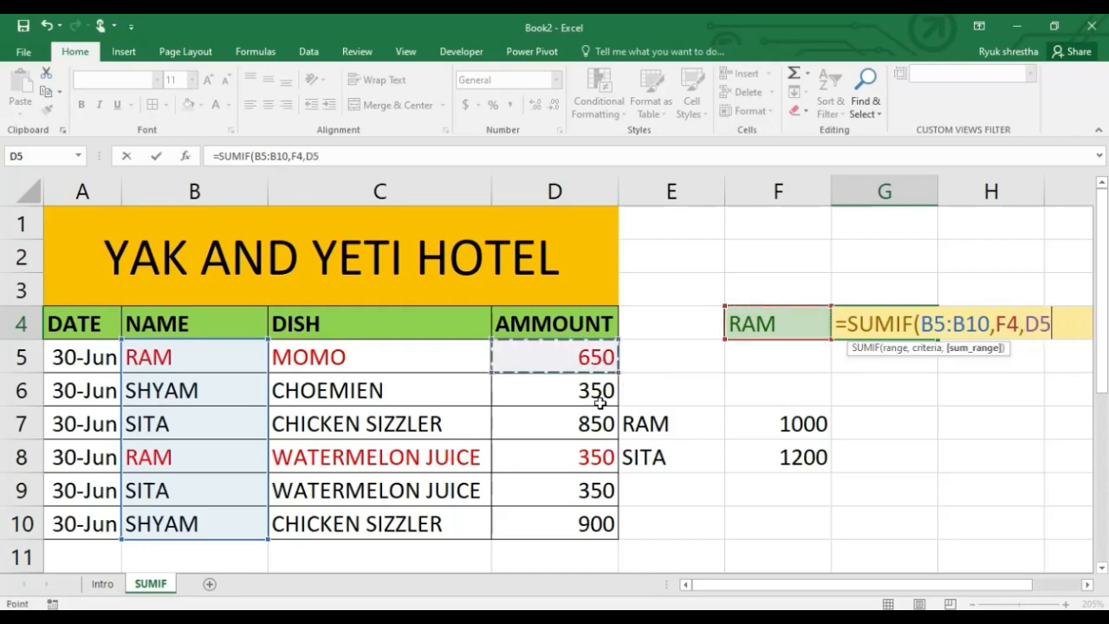
{"action": "left_click_drag", "start_coordinate": [599, 401], "coordinate": [602, 535]}
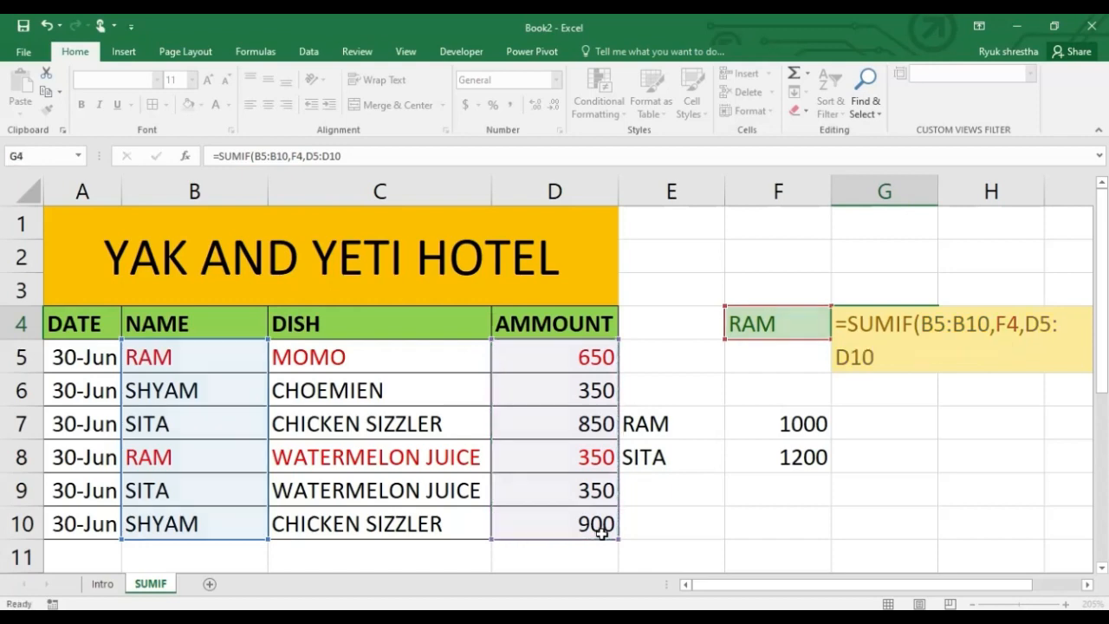
{"action": "key", "text": "Return"}
Test the G4 total by changing the name in F4 to the customer from B7 and to the one from B6
{"action": "left_click", "coordinate": [798, 328]}
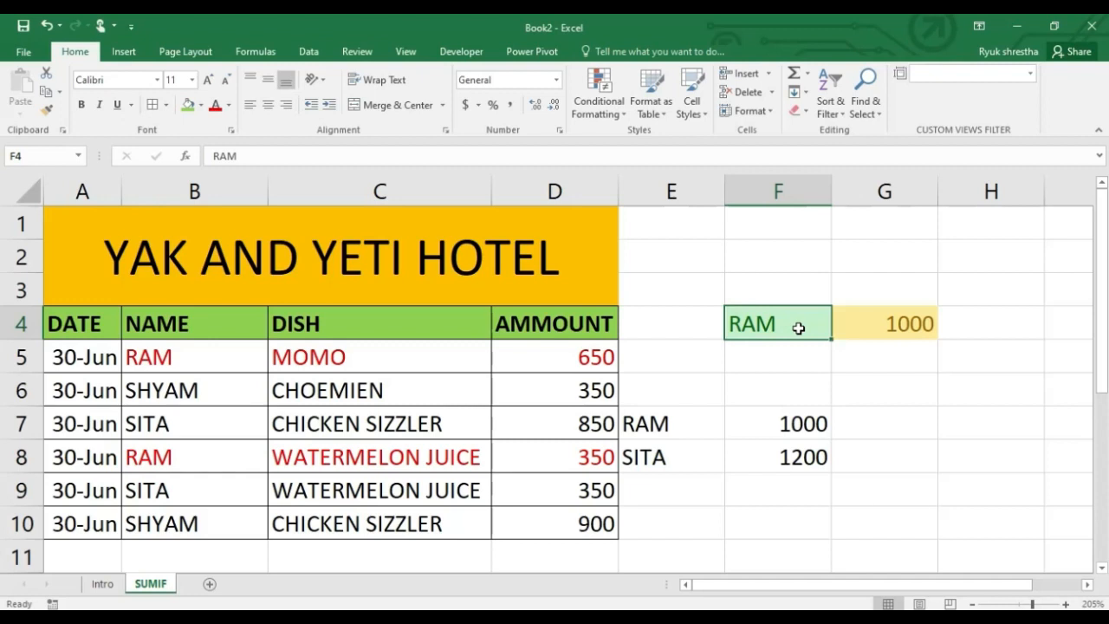
{"action": "type", "text": "SITA"}
{"action": "key", "text": "Return"}
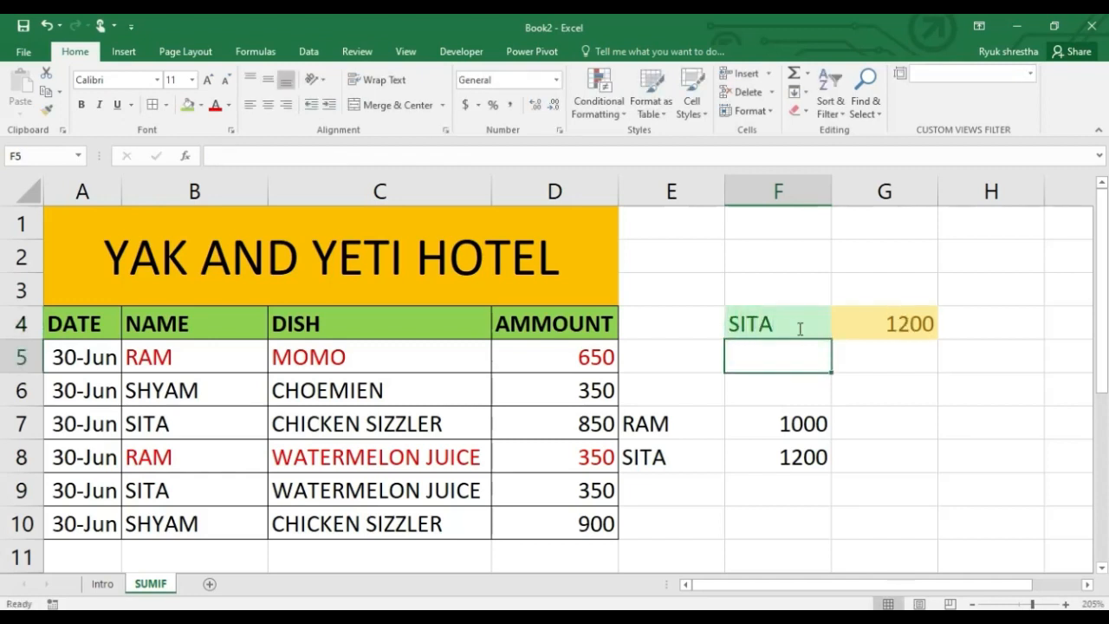
{"action": "left_click", "coordinate": [798, 328]}
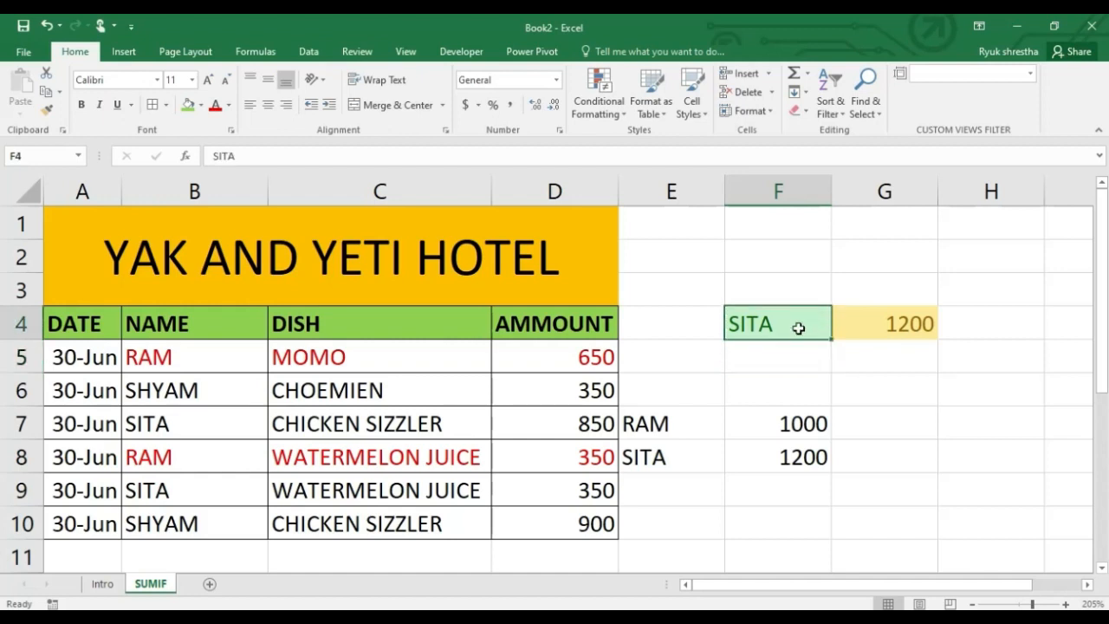
{"action": "type", "text": "SHYAM"}
{"action": "key", "text": "Return"}
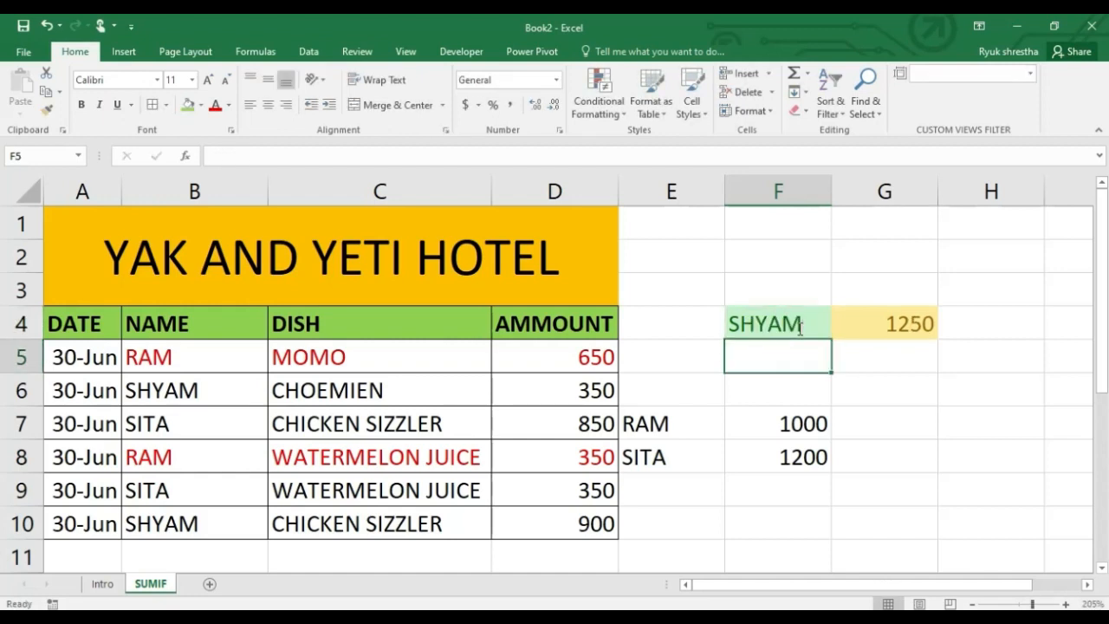